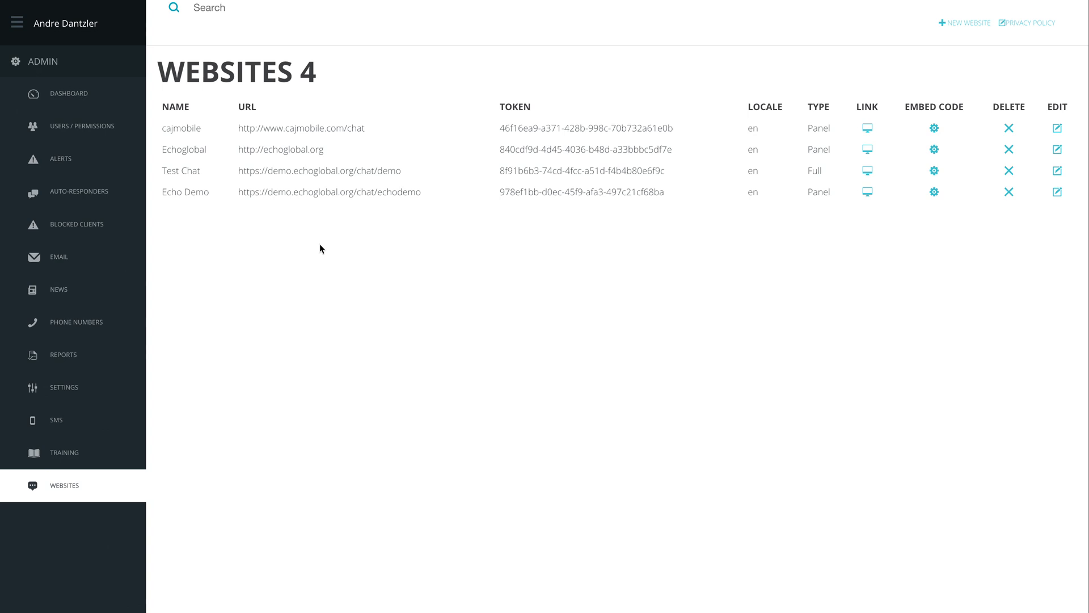
Look over the new-website form and the privacy policy editor, closing each without making changes.
click(959, 23)
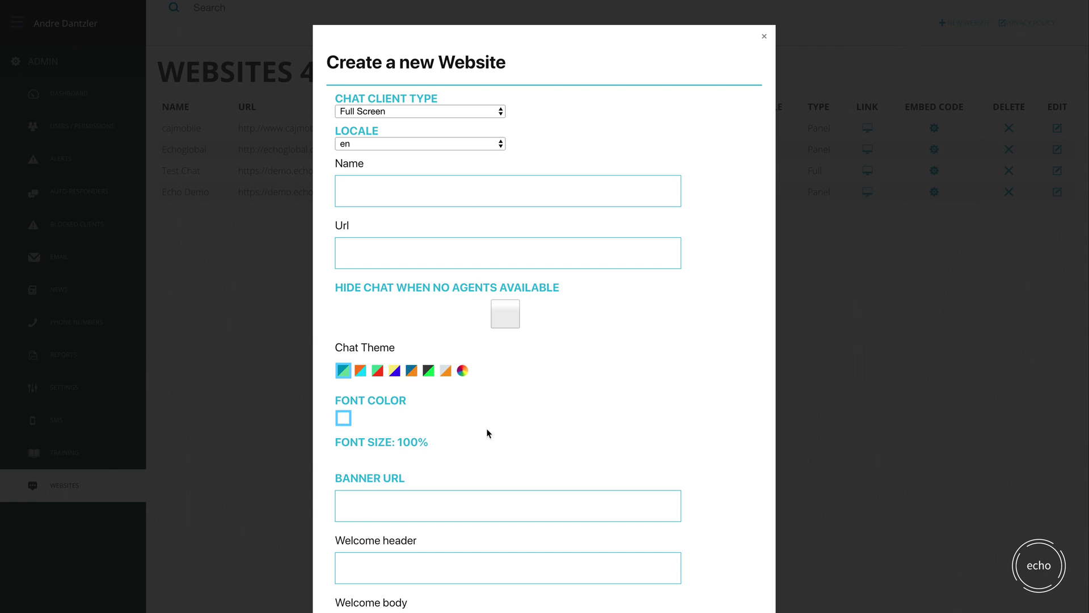
click(798, 229)
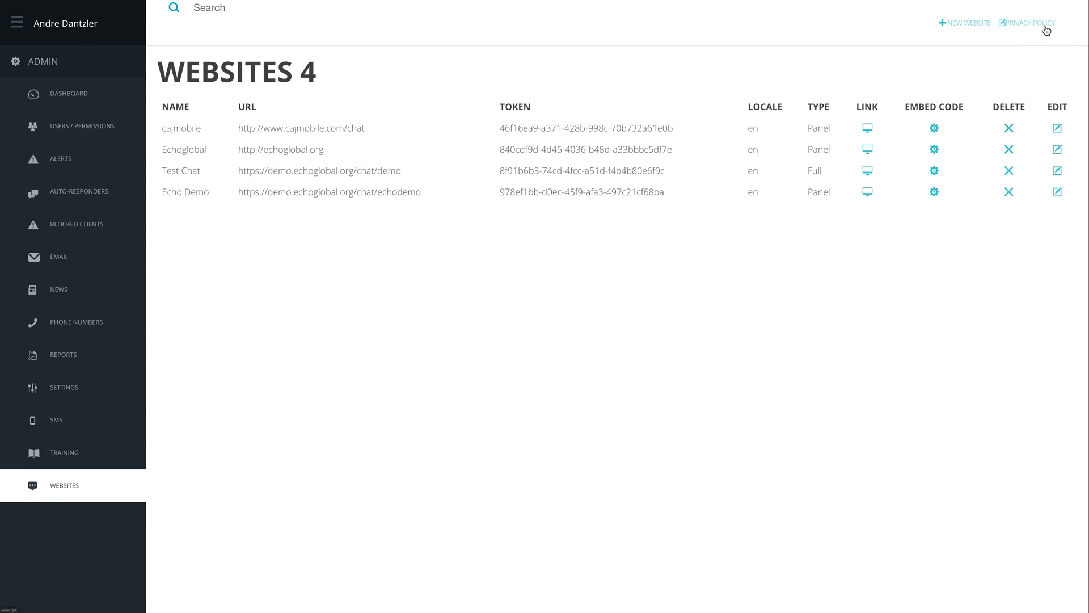
click(1024, 28)
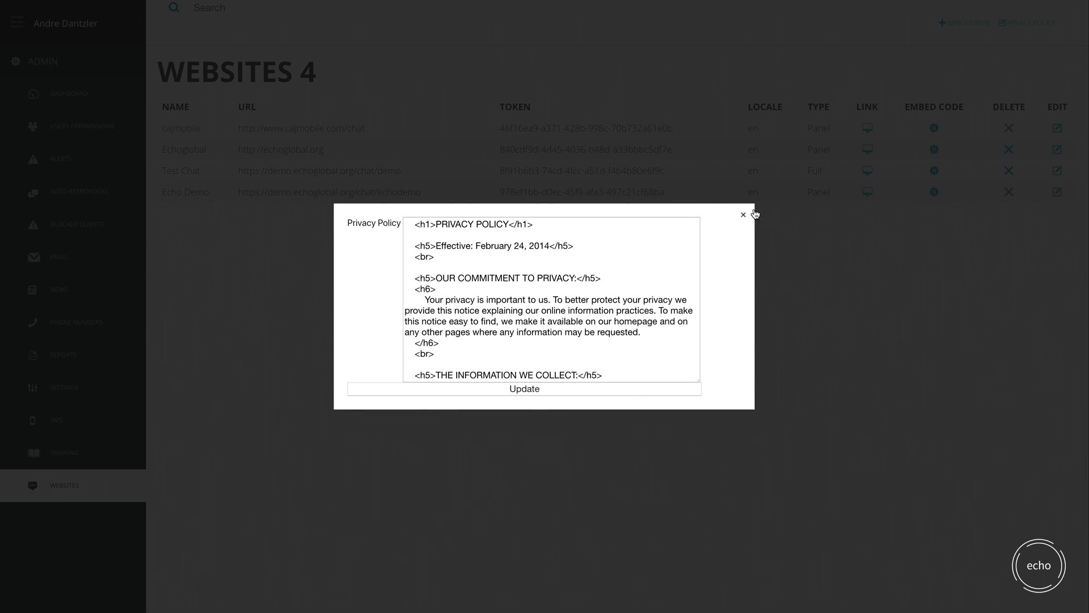
click(744, 215)
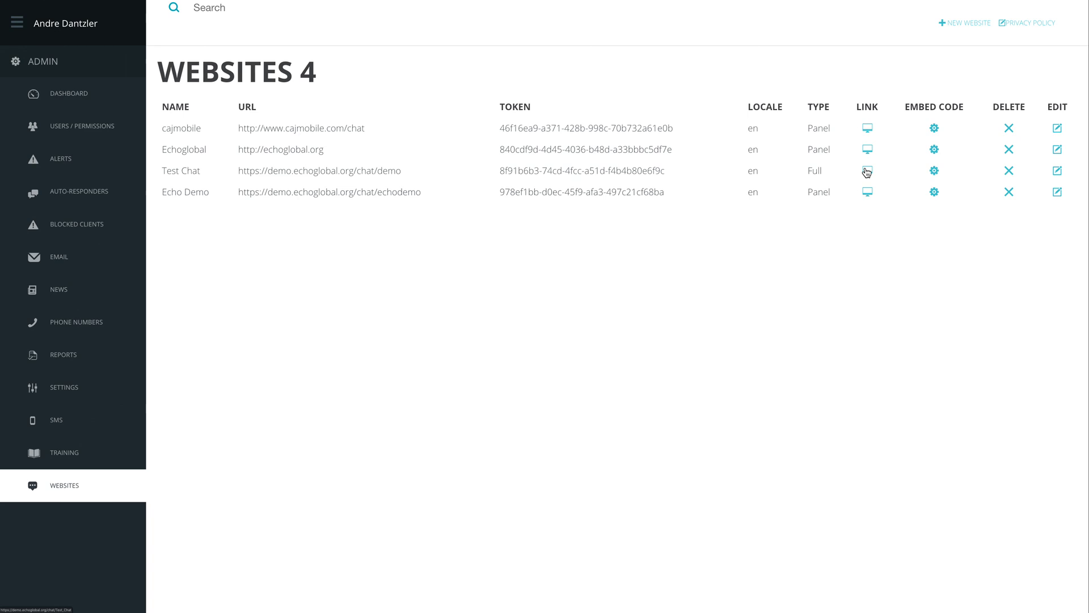
View the Test Chat website's embed code, highlight the snippet text, and close it.
click(934, 173)
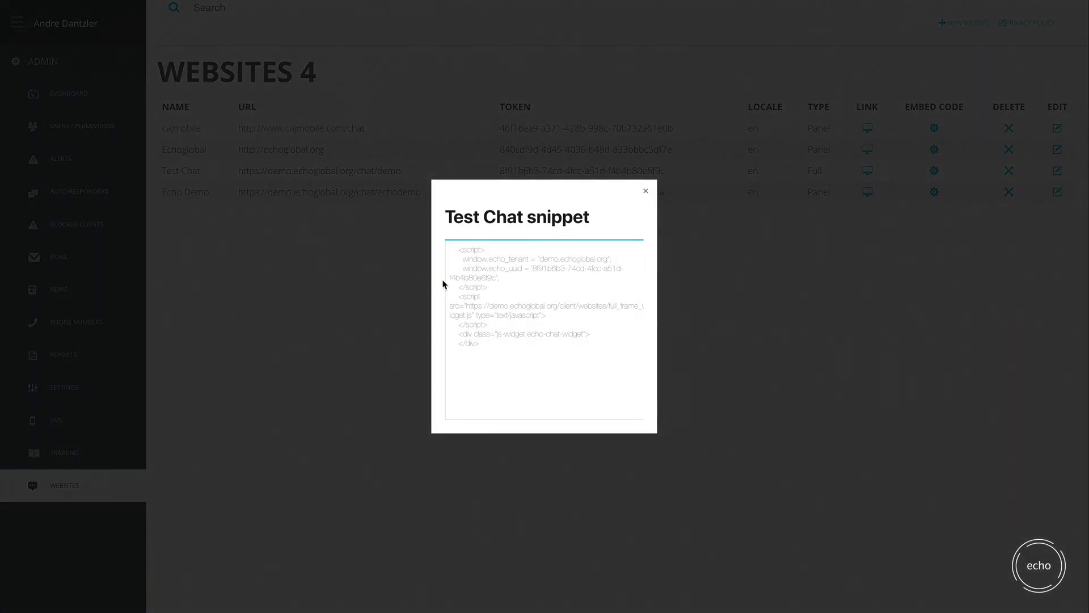
drag(462, 250, 518, 369)
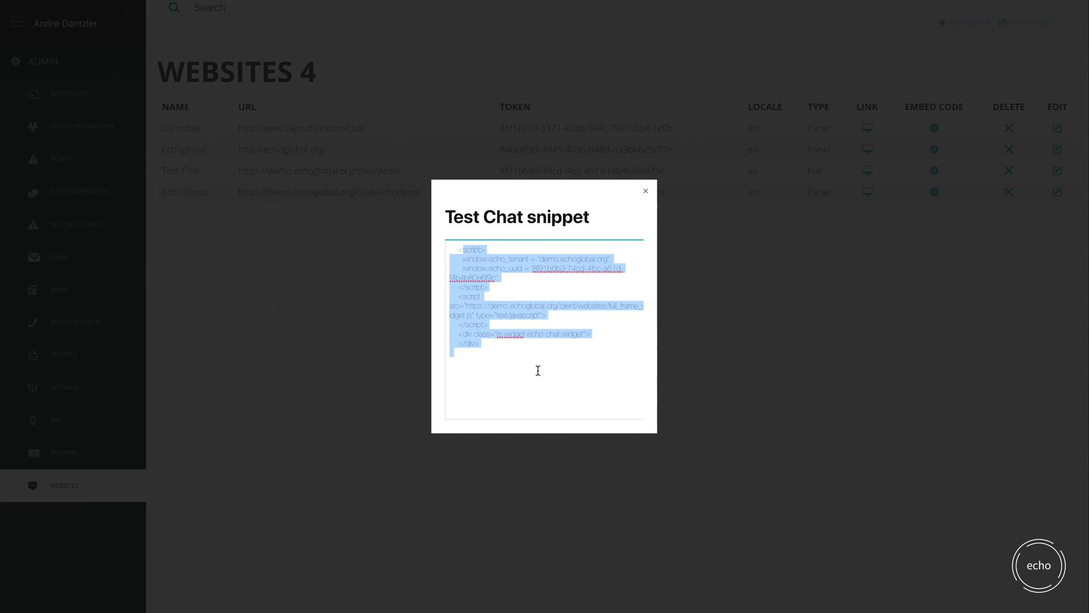
click(732, 370)
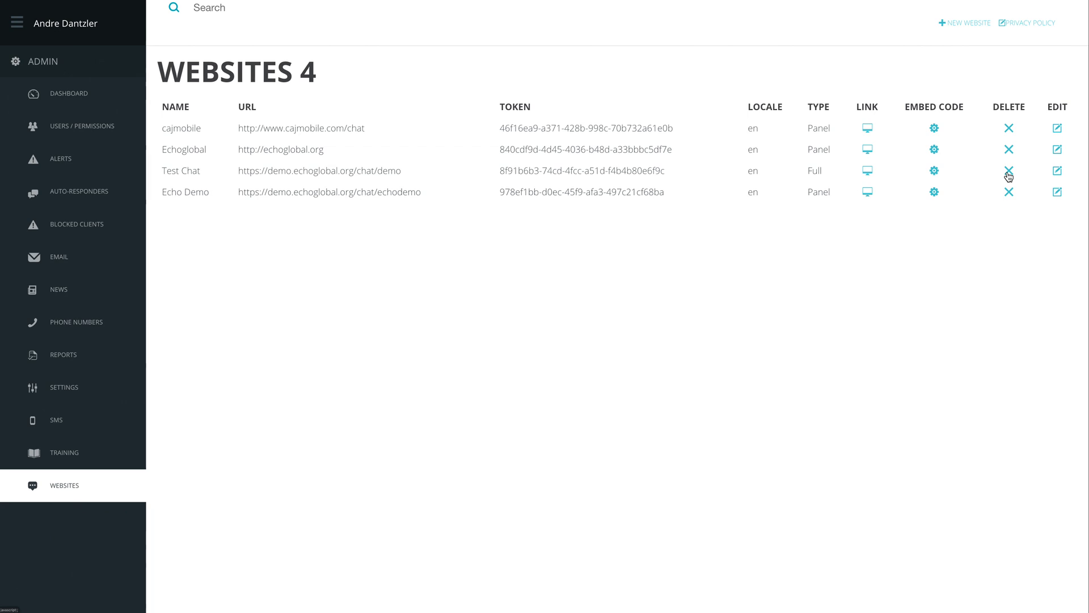
Bring up the delete confirmation for the Echo Demo website and dismiss it without deleting.
click(1010, 194)
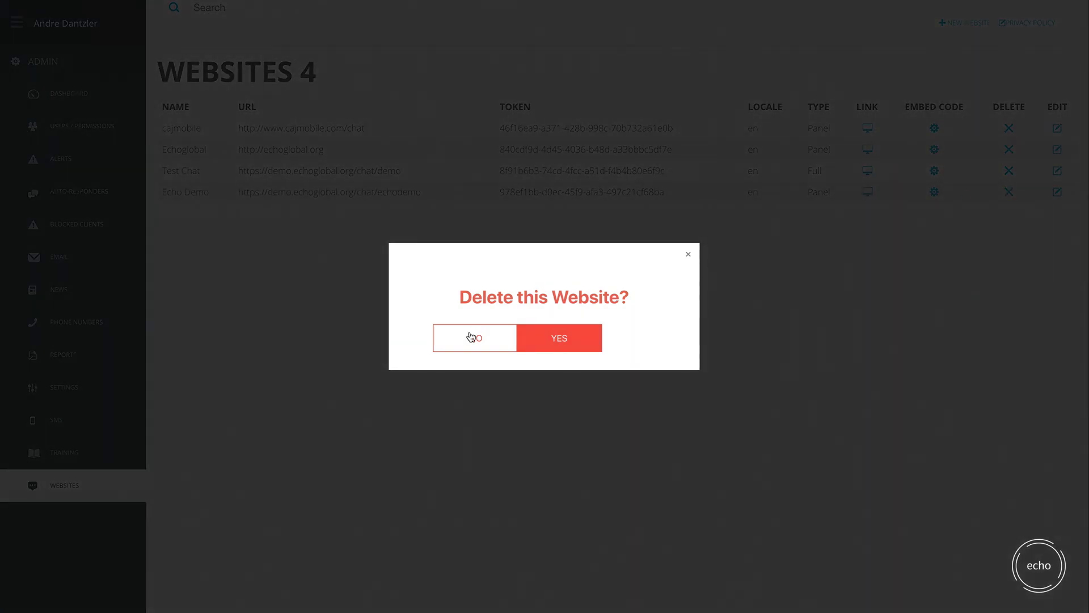
click(689, 255)
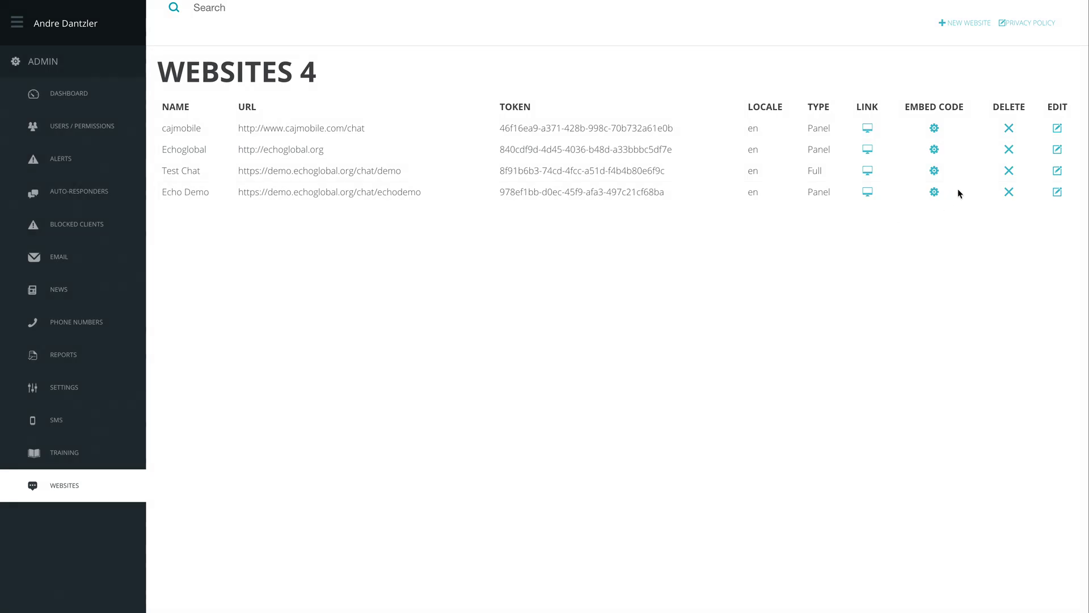
View the chat page editors of Test Chat and Echo Demo, returning to the website list after each.
click(1058, 175)
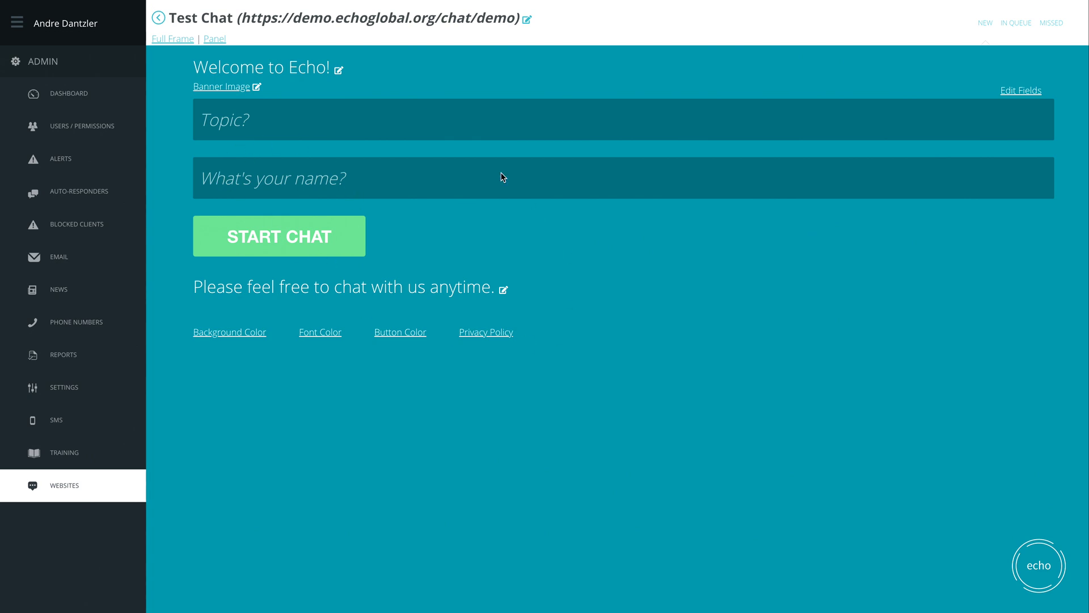
click(160, 21)
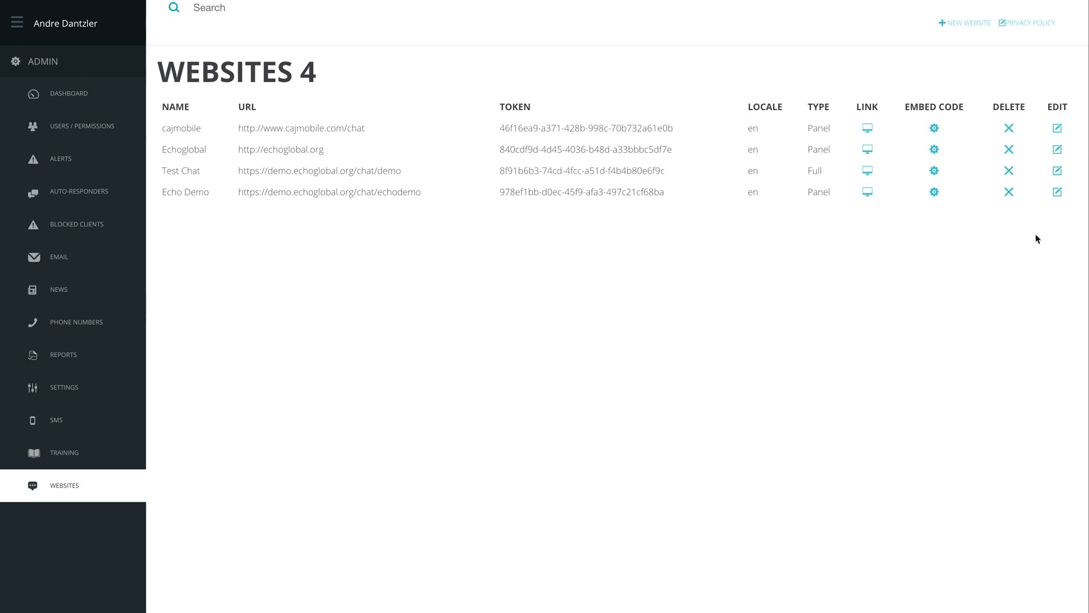
click(1058, 194)
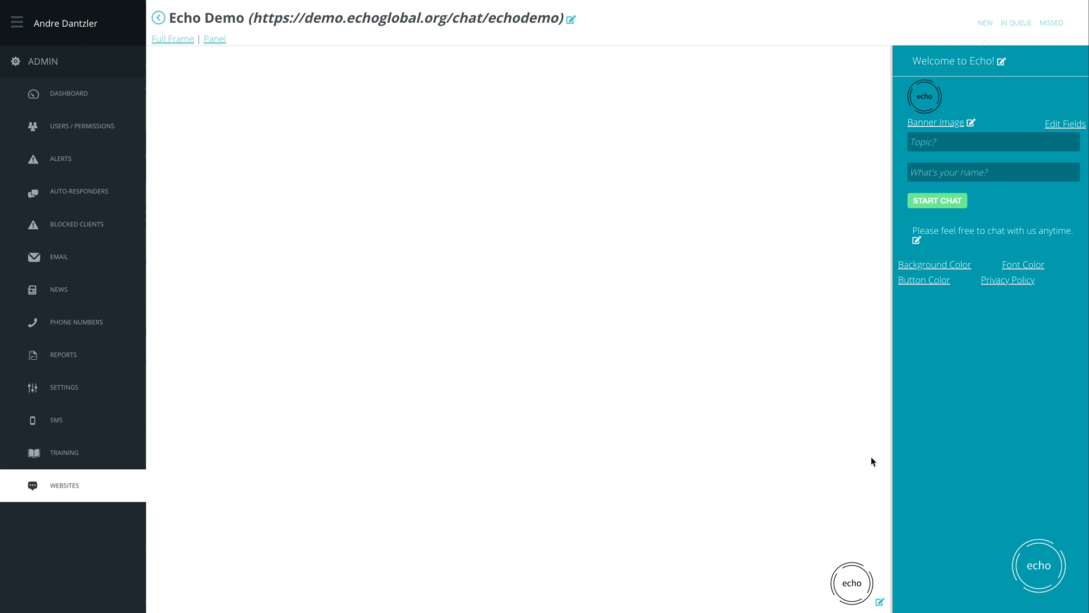
click(159, 19)
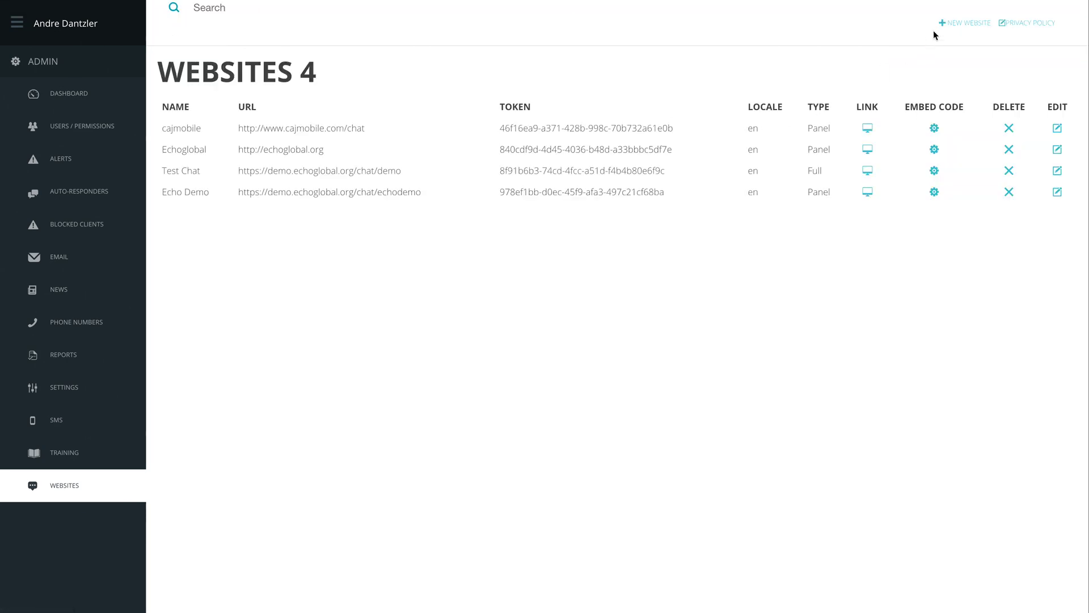
Start a new website with the Full Screen chat client type and the en locale.
click(959, 26)
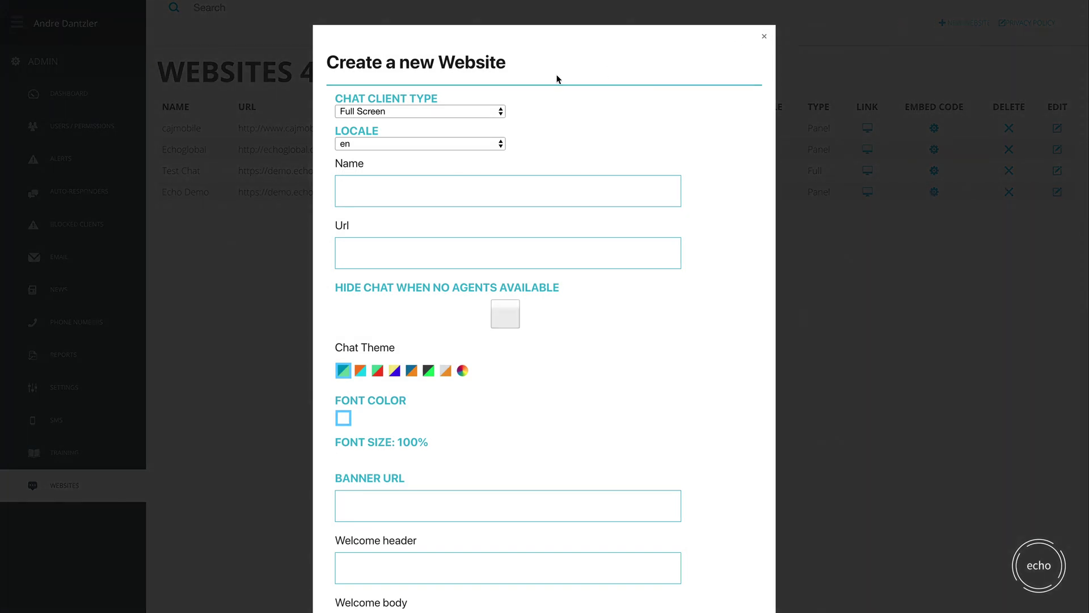
click(423, 112)
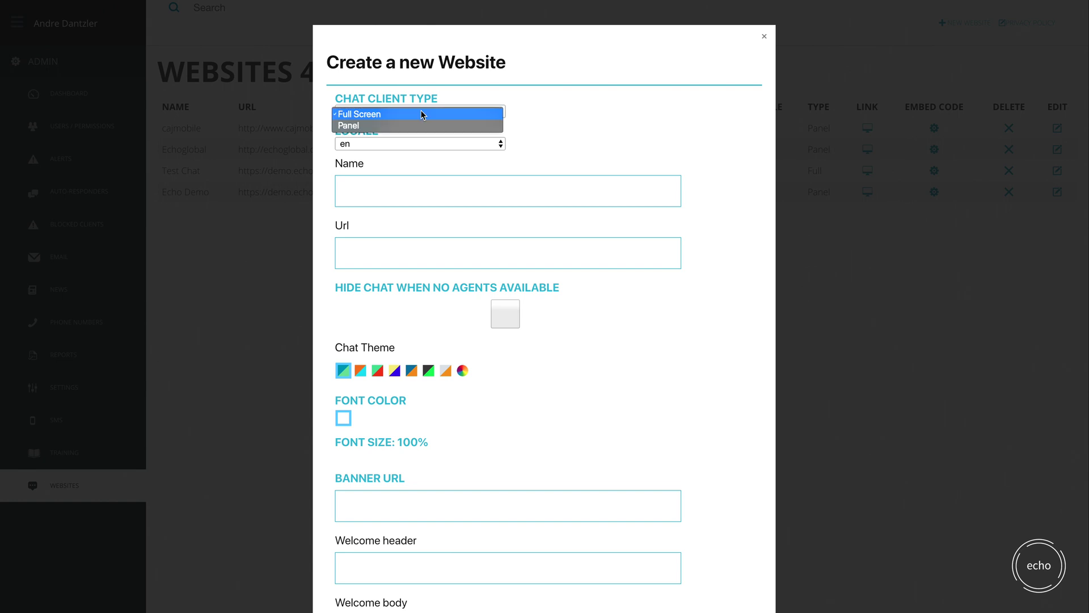
click(423, 115)
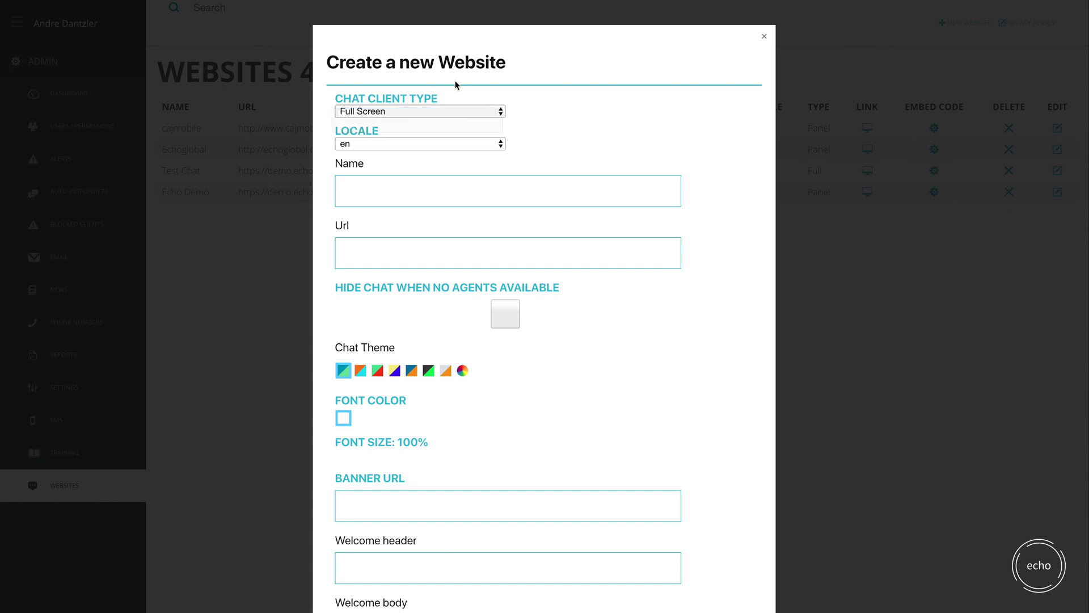
click(384, 143)
click(572, 127)
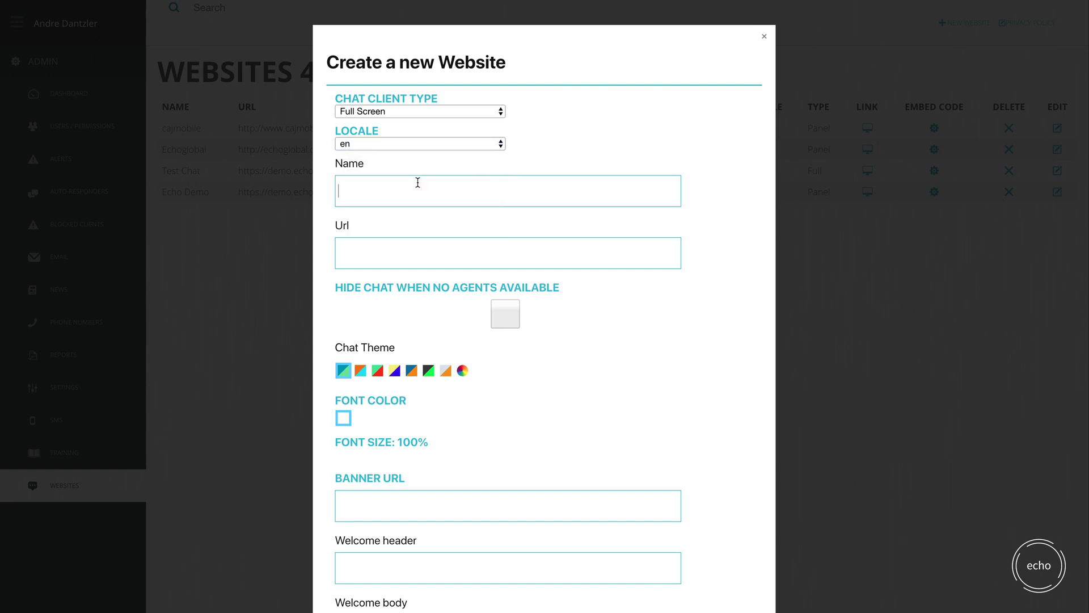
Enable hiding the chat when no agents are available for the new website.
scroll(415, 182, down, 2)
scroll(418, 183, down, 1)
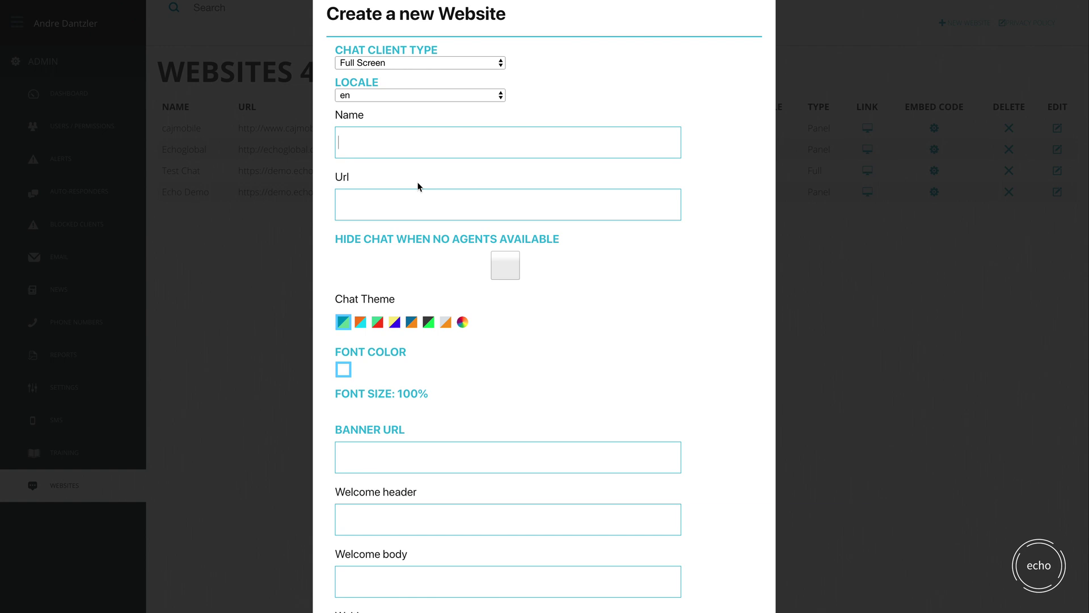
click(383, 200)
scroll(383, 200, down, 1)
scroll(383, 200, down, 1)
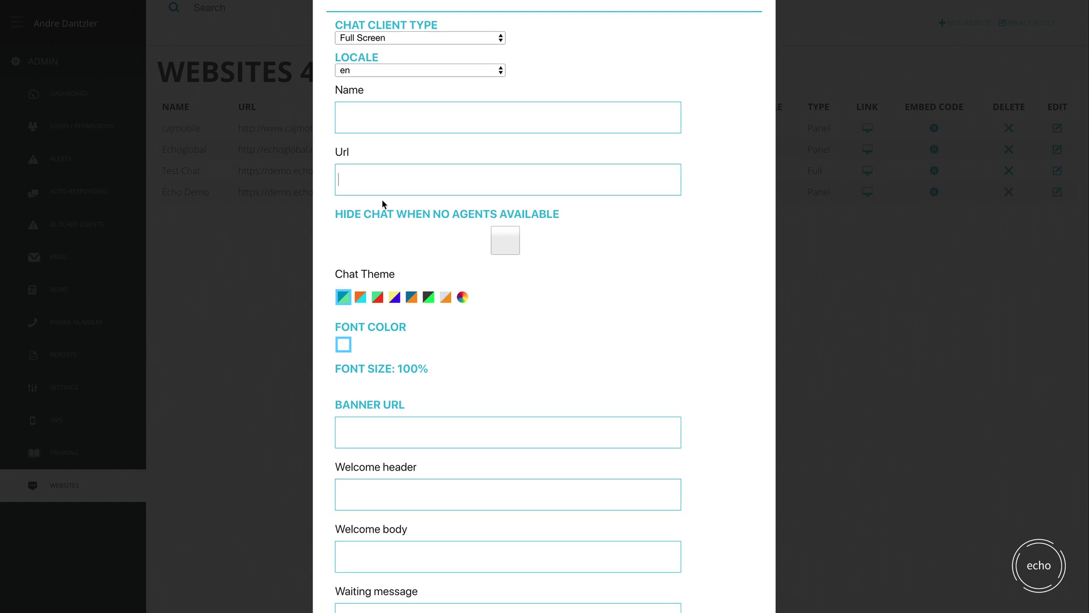
scroll(383, 204, down, 3)
click(510, 206)
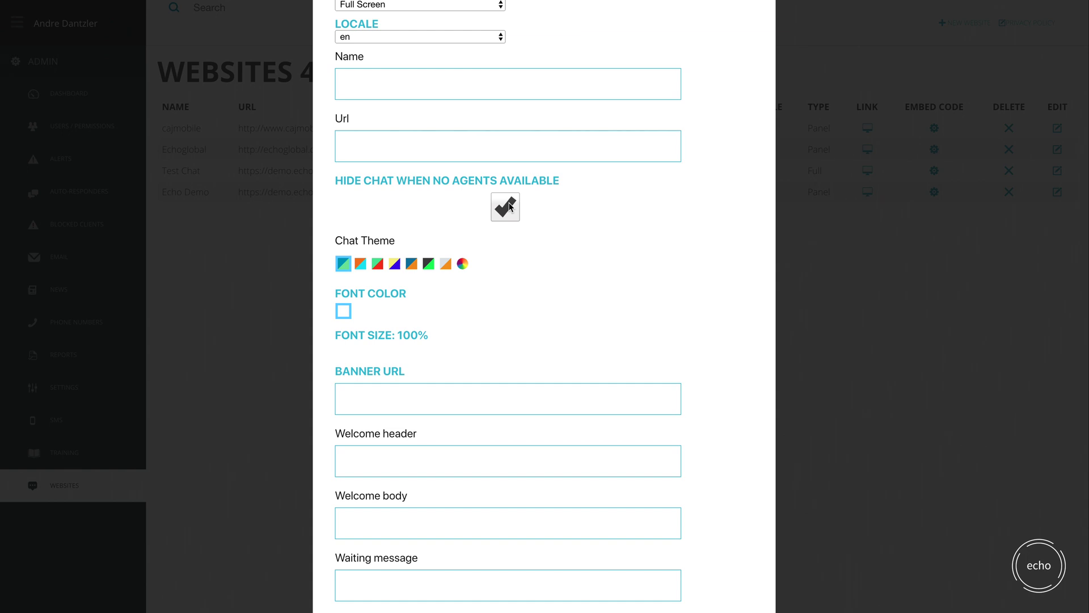
Name the new website "demo chat" and set its URL to demo.echoglobal.org.
scroll(510, 206, down, 2)
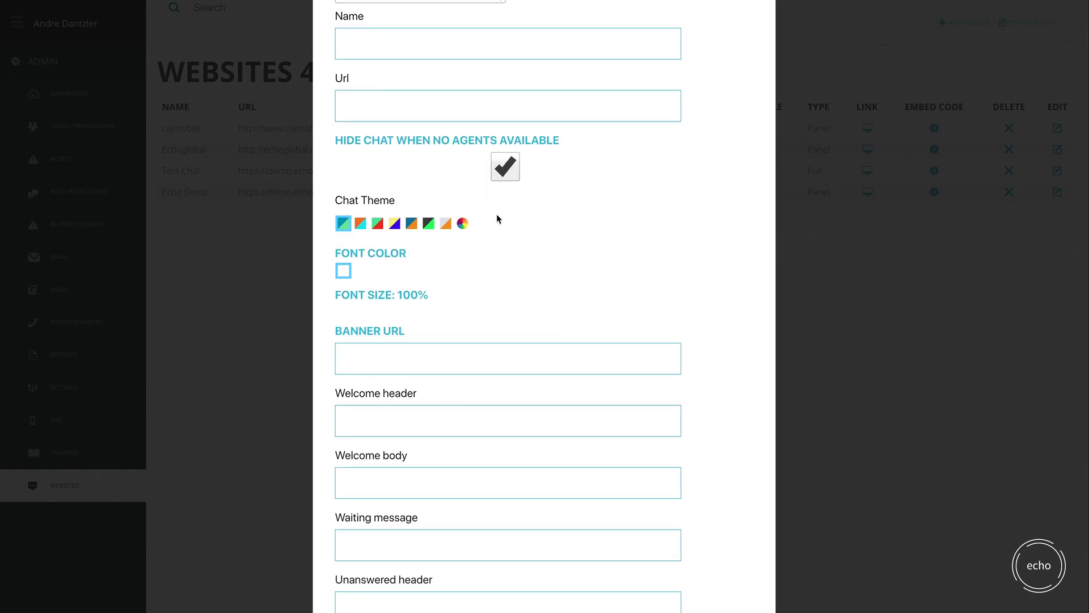
scroll(497, 219, down, 1)
scroll(497, 219, down, 1)
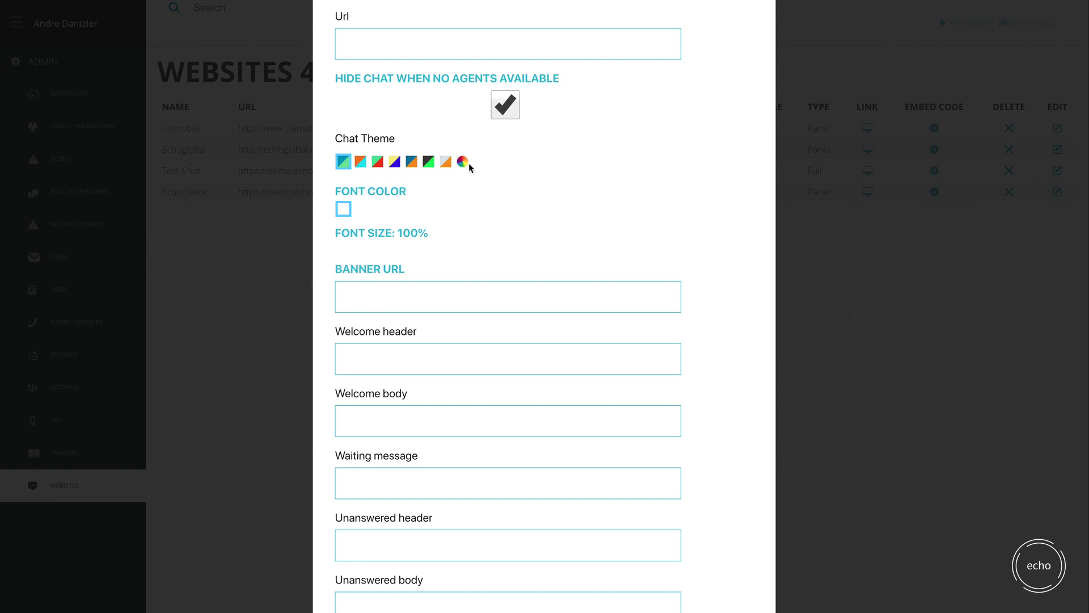
scroll(498, 190, down, 3)
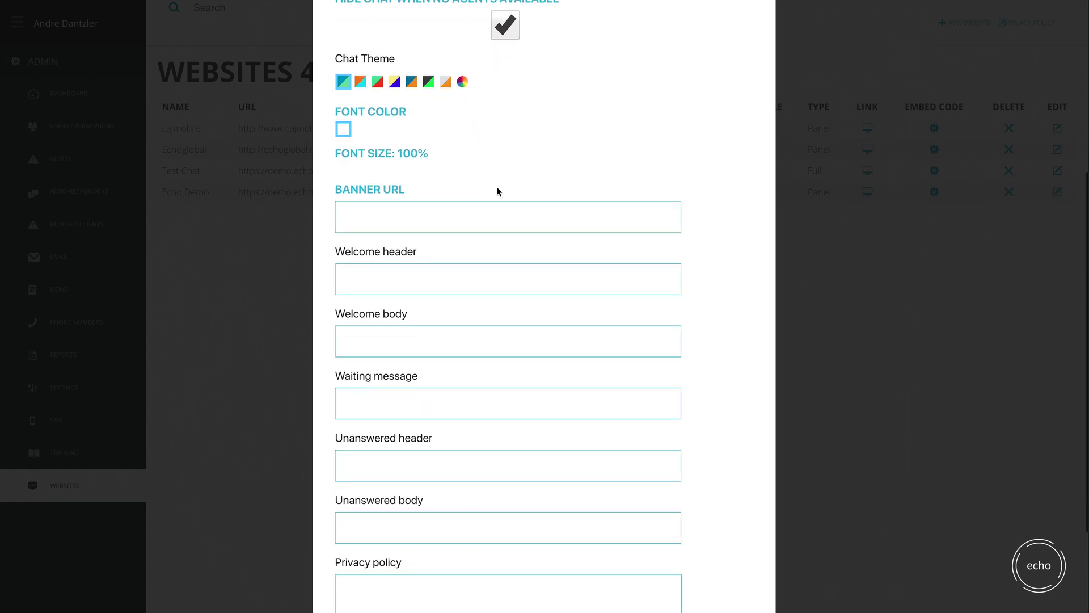
scroll(497, 191, down, 2)
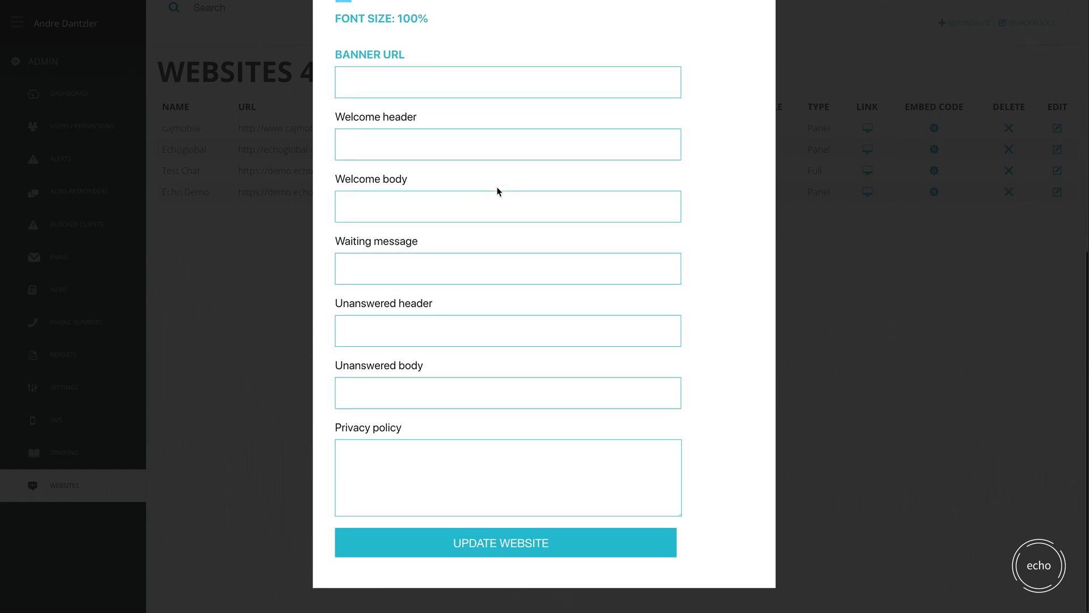
scroll(498, 191, up, 8)
click(360, 196)
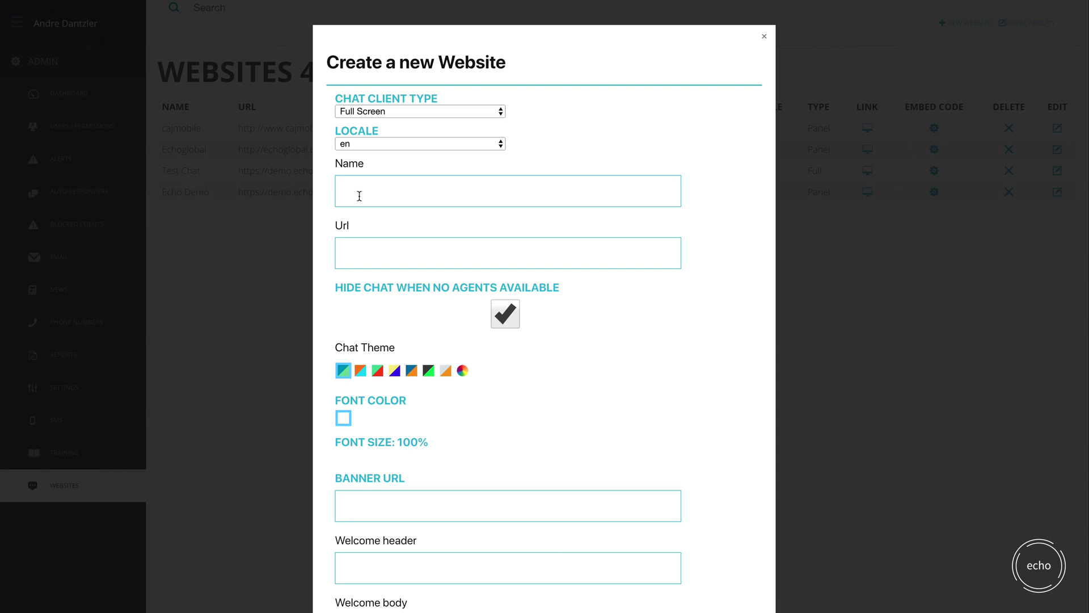
text(demo chat)
scroll(544, 318, down, 1)
click(352, 234)
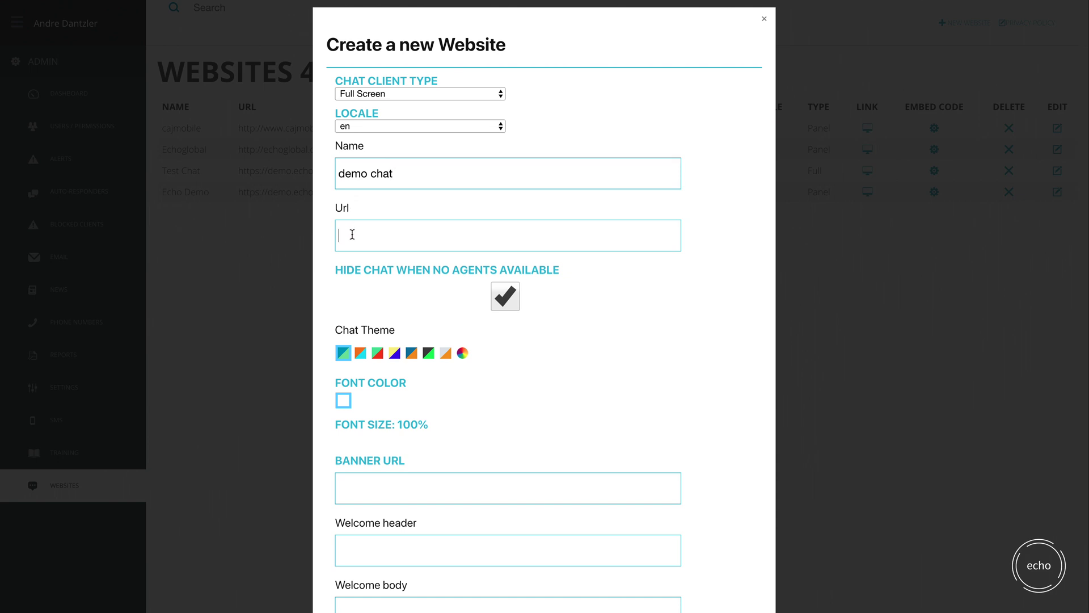
text(demo.echoglobal.org)
Submit the new website form, leaving the banner, message and privacy policy fields blank.
scroll(545, 306, down, 3)
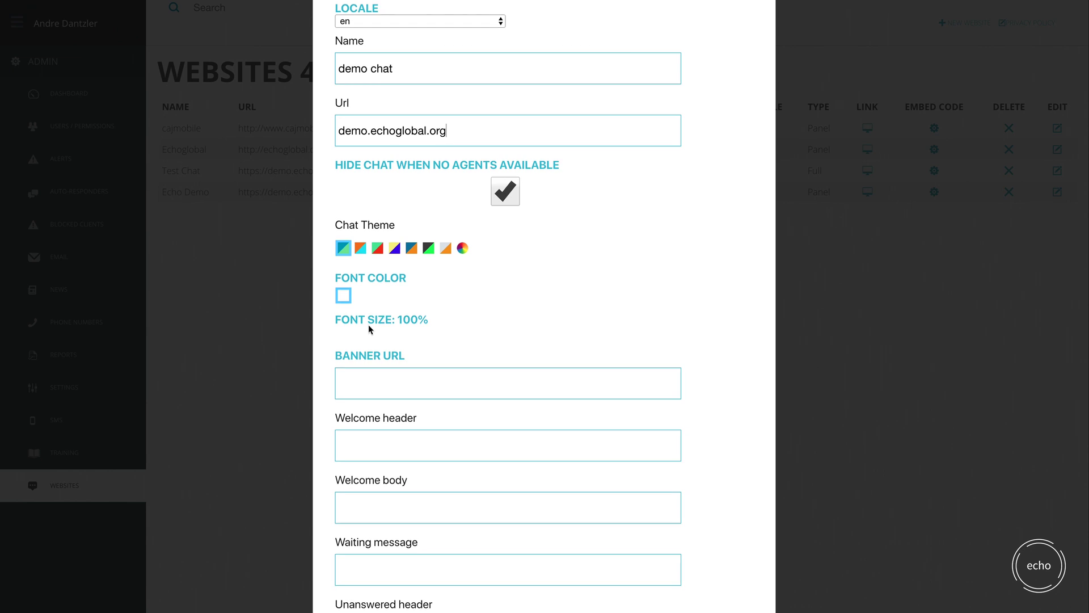
scroll(369, 324, down, 5)
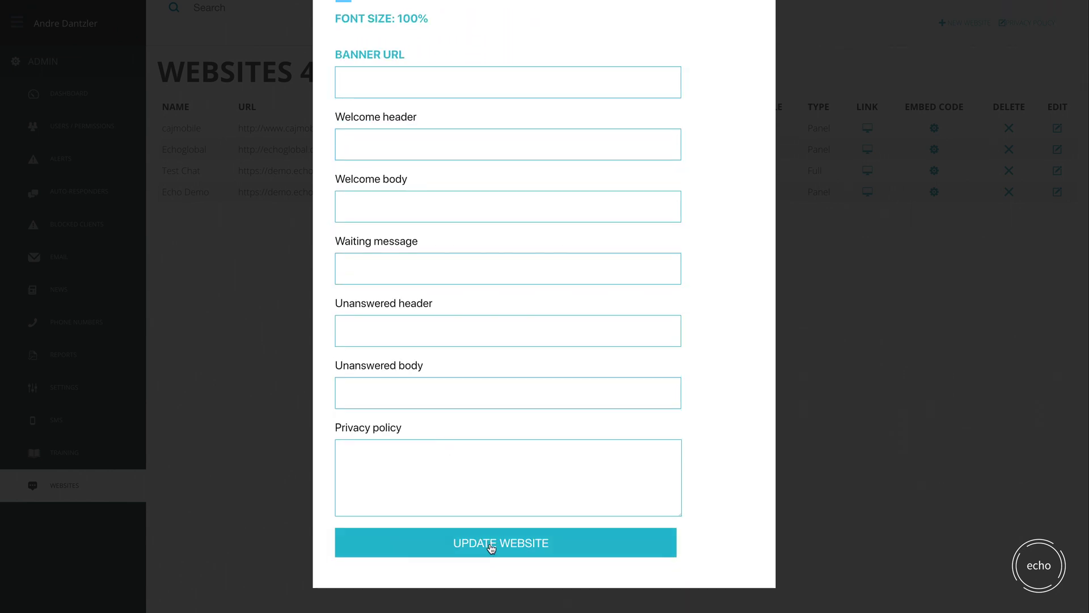
click(492, 547)
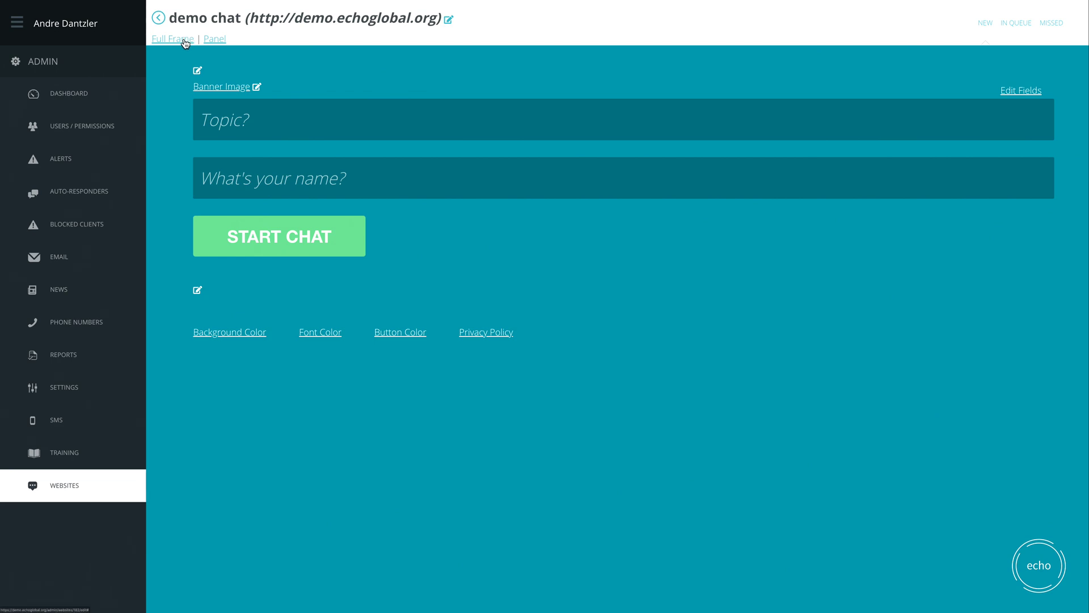
Set the welcome header of the demo chat page to "welcome to chat" and accept the edit.
click(198, 72)
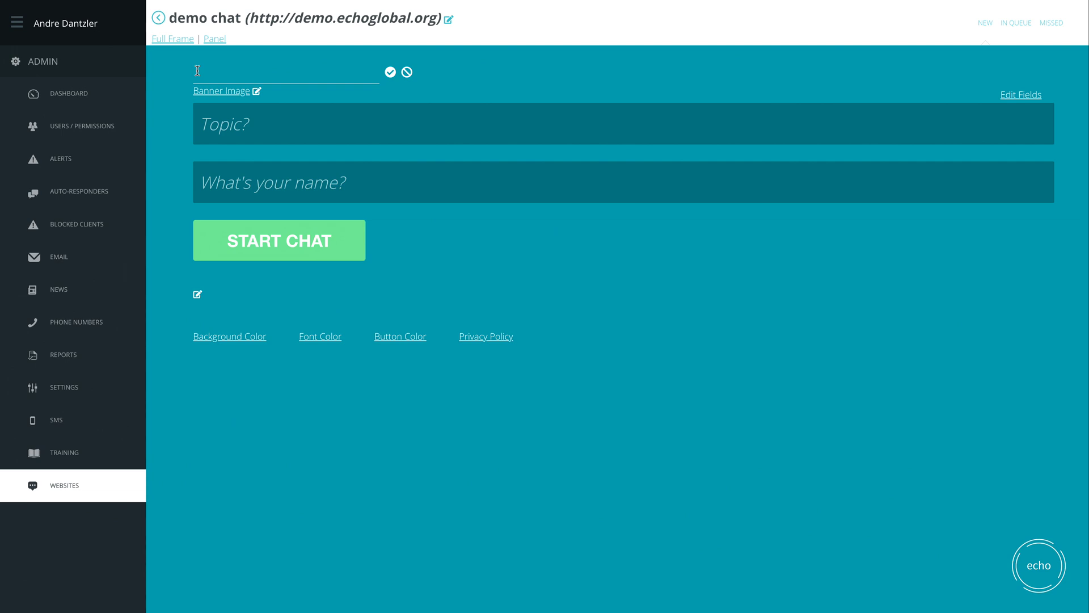
text(welcome to chat)
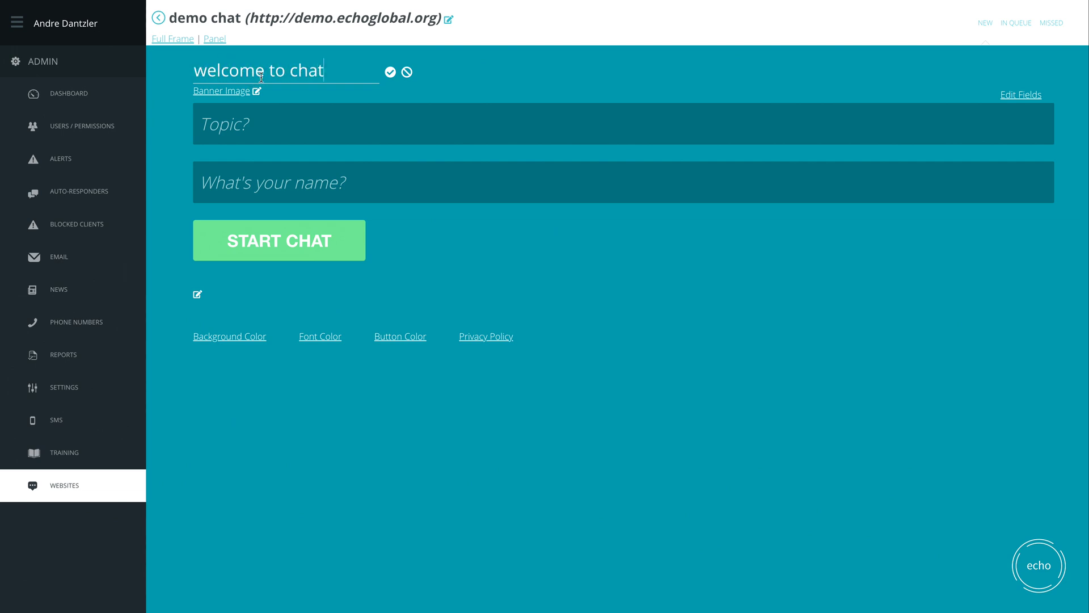
click(391, 73)
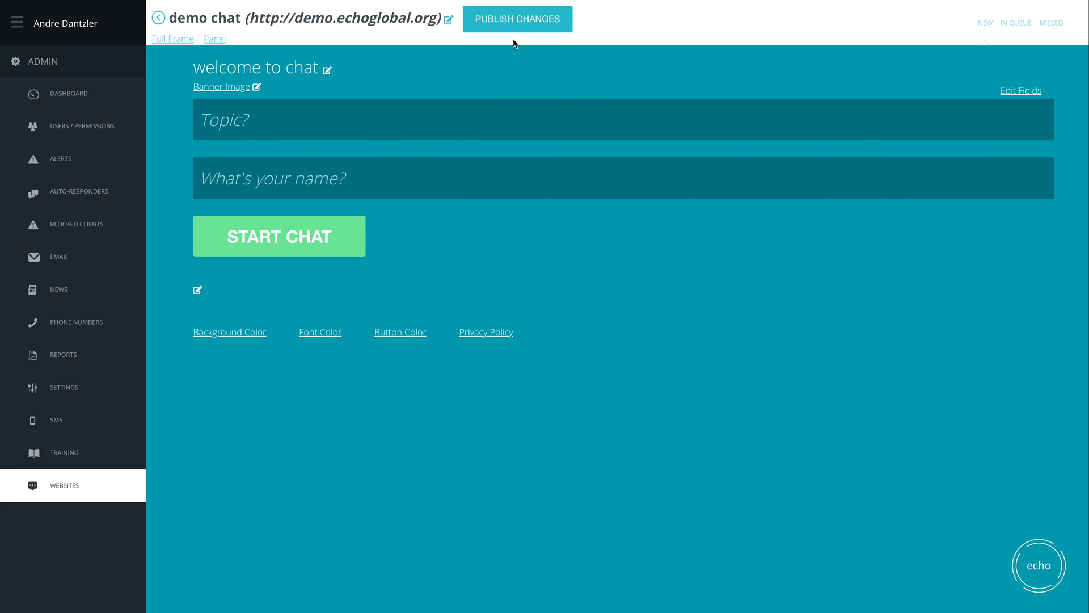
click(500, 21)
View the banner image upload dialog for the demo chat page and close it without choosing a file.
click(221, 91)
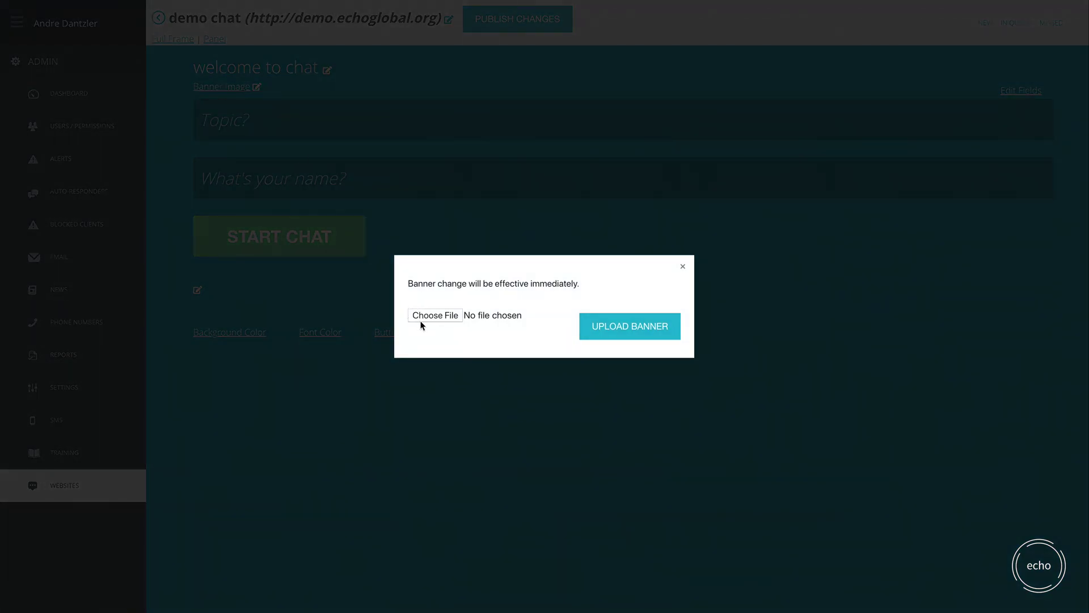
click(637, 193)
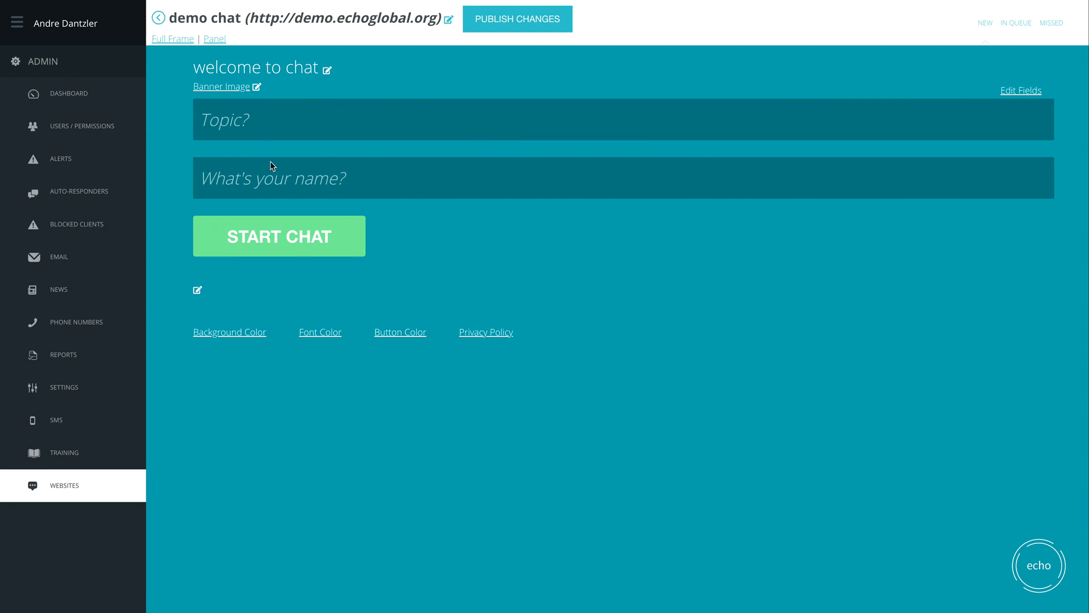
Change the name field's prompt to "Name" in the chat page's field settings and save the update.
click(1010, 92)
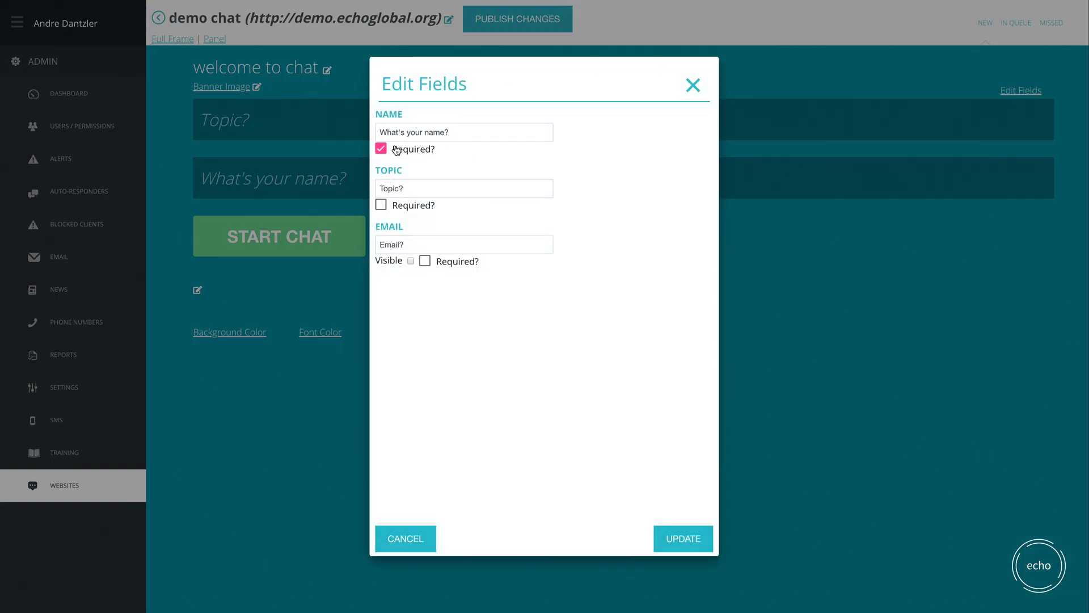
click(385, 213)
click(385, 213)
triple_click(421, 130)
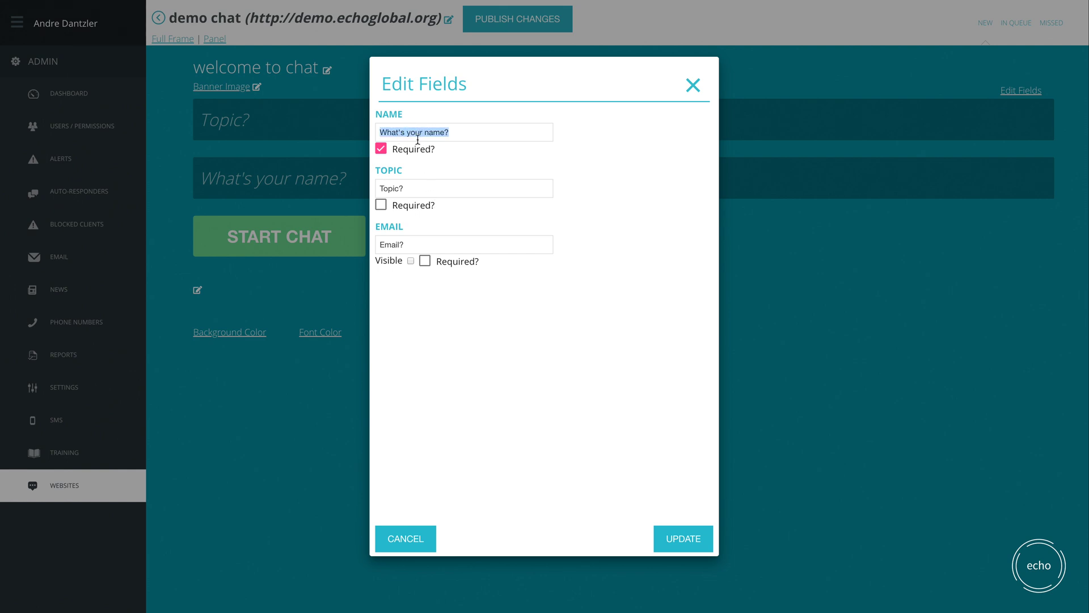
text(Name)
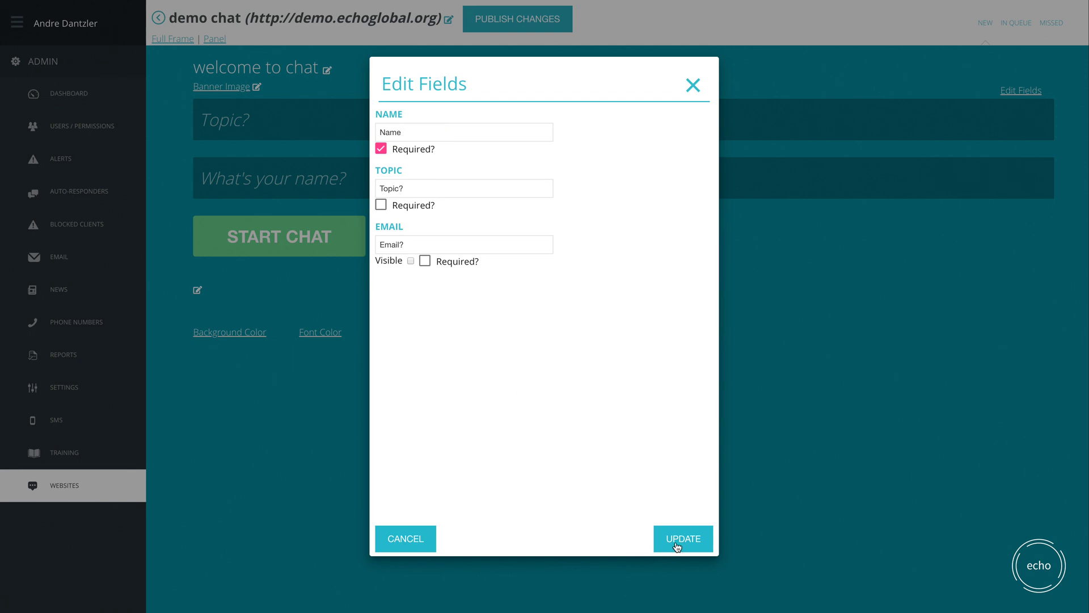
click(677, 547)
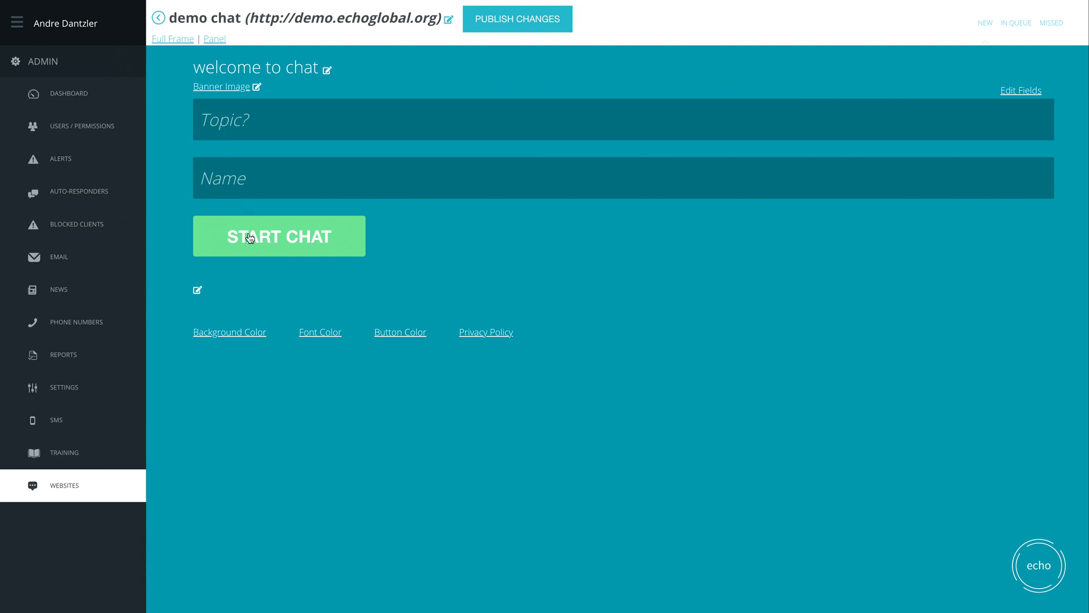
Set the message below the Start Chat button to "write words" and accept the edit.
click(197, 290)
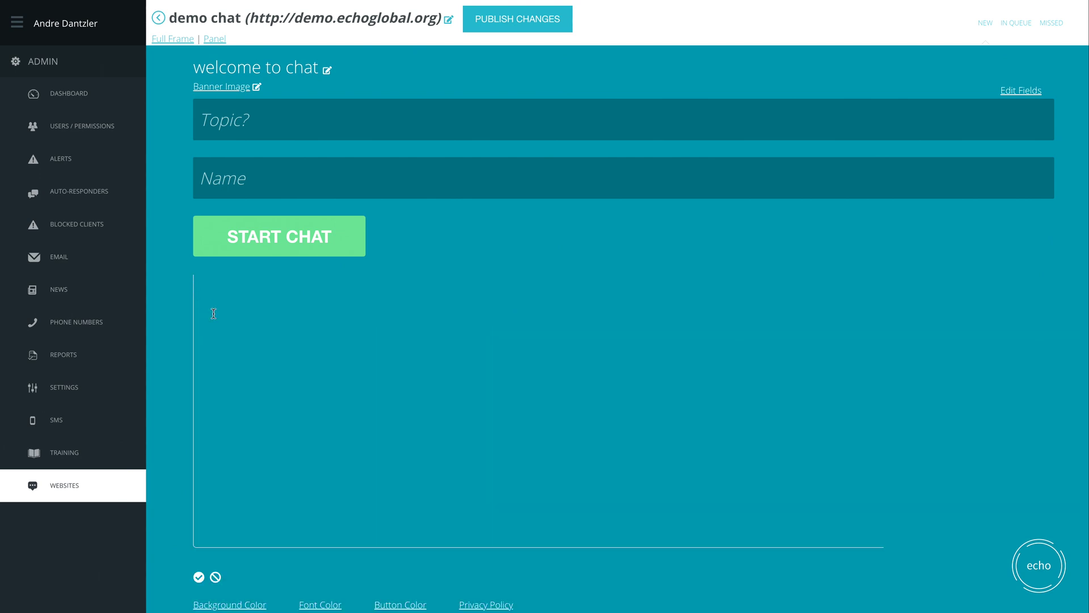
text(write wro)
key(BackSpace)
text(rds)
scroll(155, 428, down, 1)
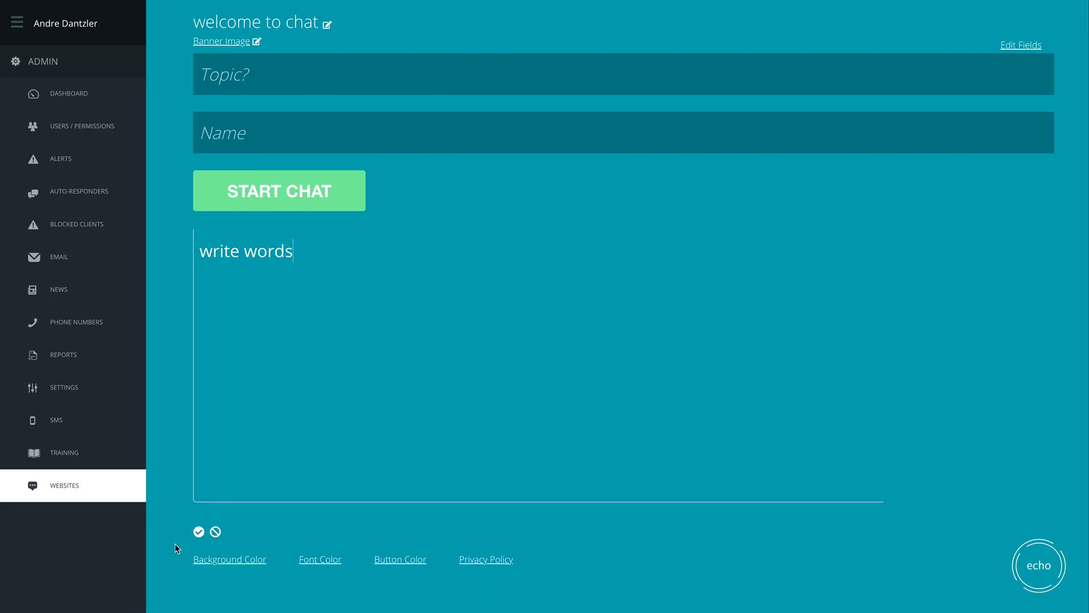
click(200, 532)
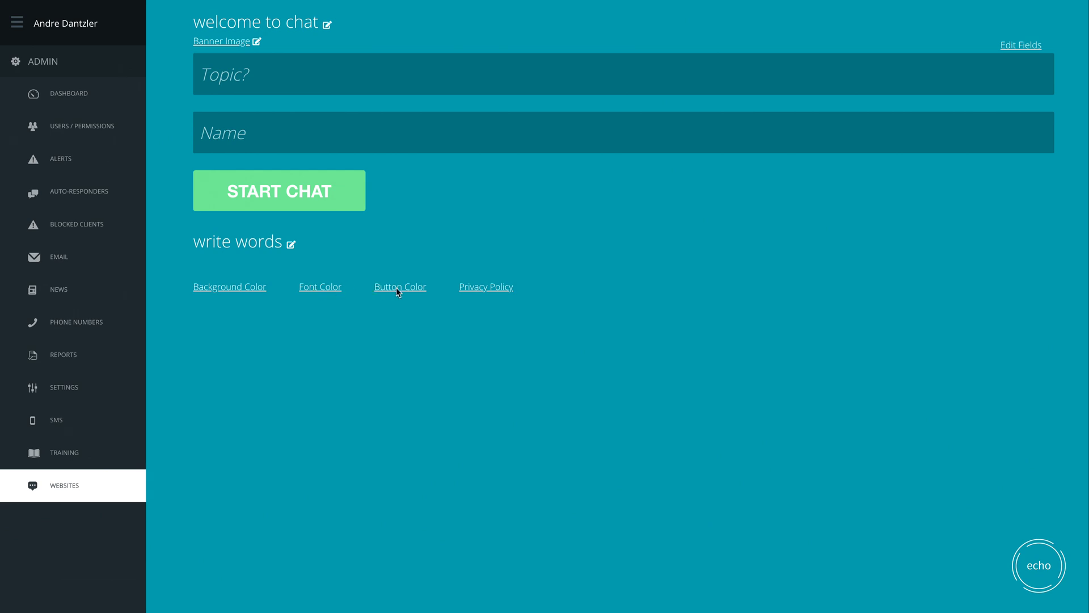
View the privacy policy editor for the demo chat page and close it without entering any text.
click(478, 293)
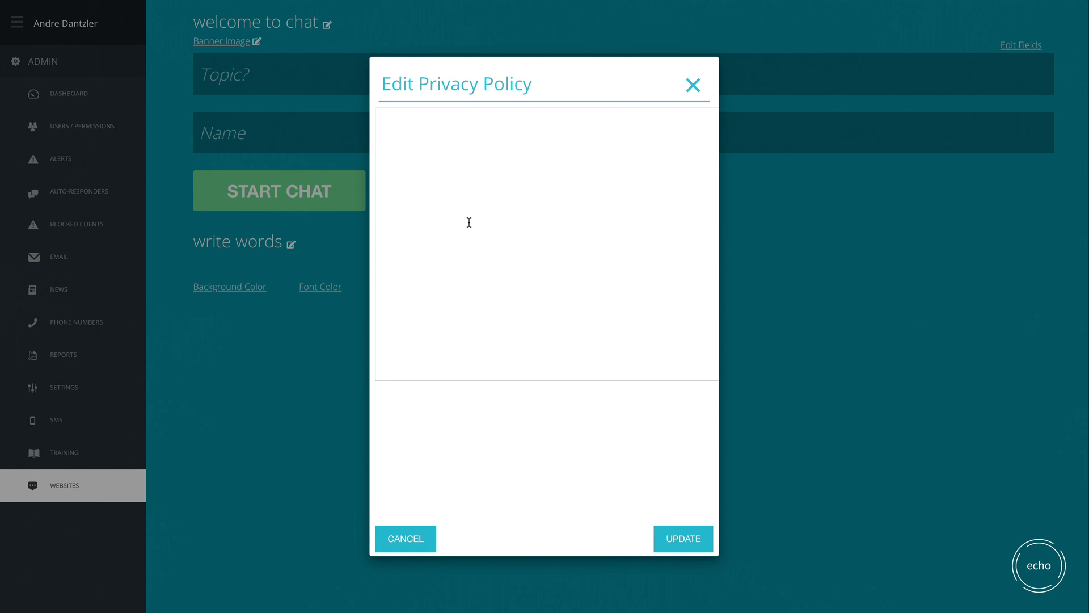
click(693, 95)
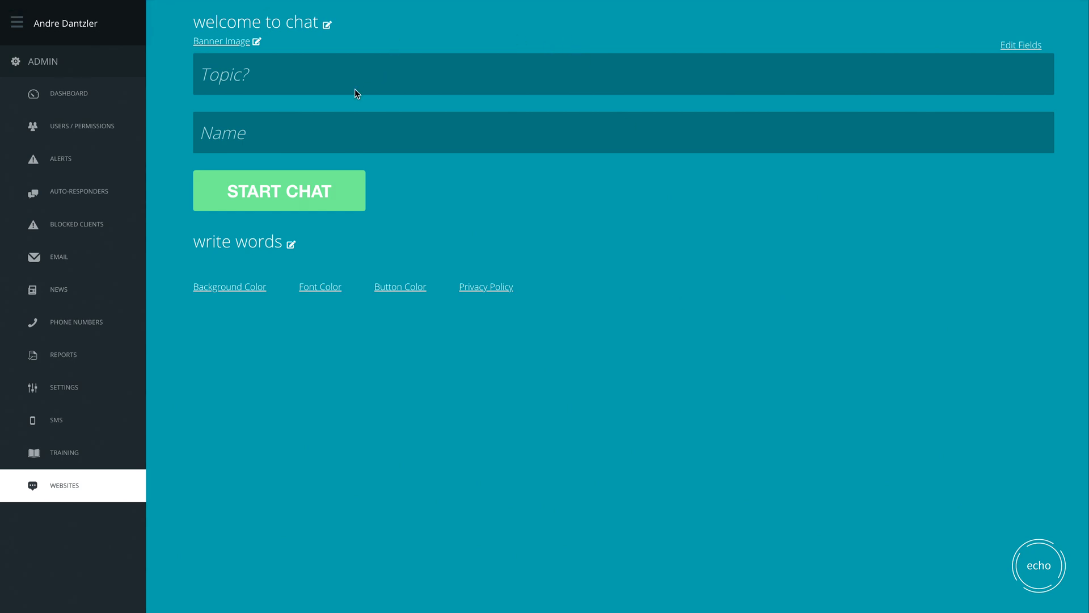
Set the In Queue page's message to "Please wait while we find someone to talk with you." and accept the edit.
scroll(352, 91, up, 2)
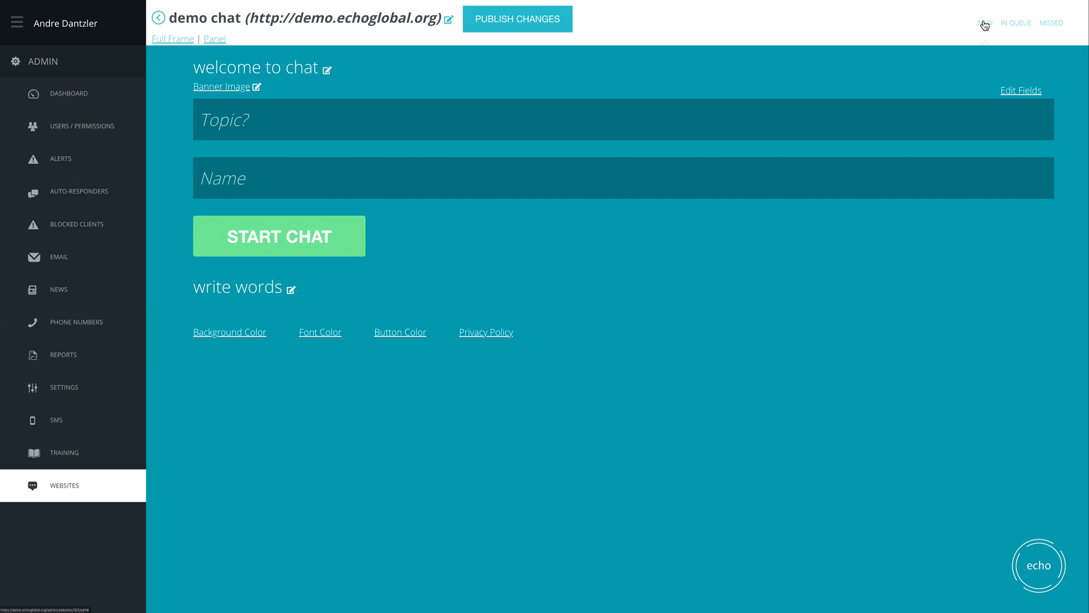
click(1010, 27)
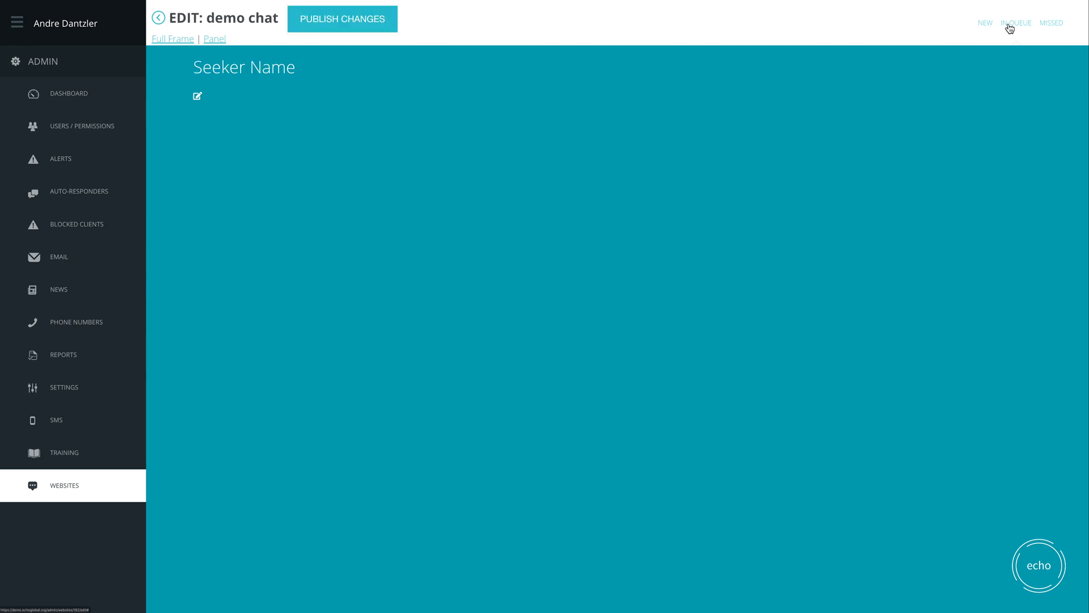
click(198, 96)
text(Please wait while we find someone to talk with you.)
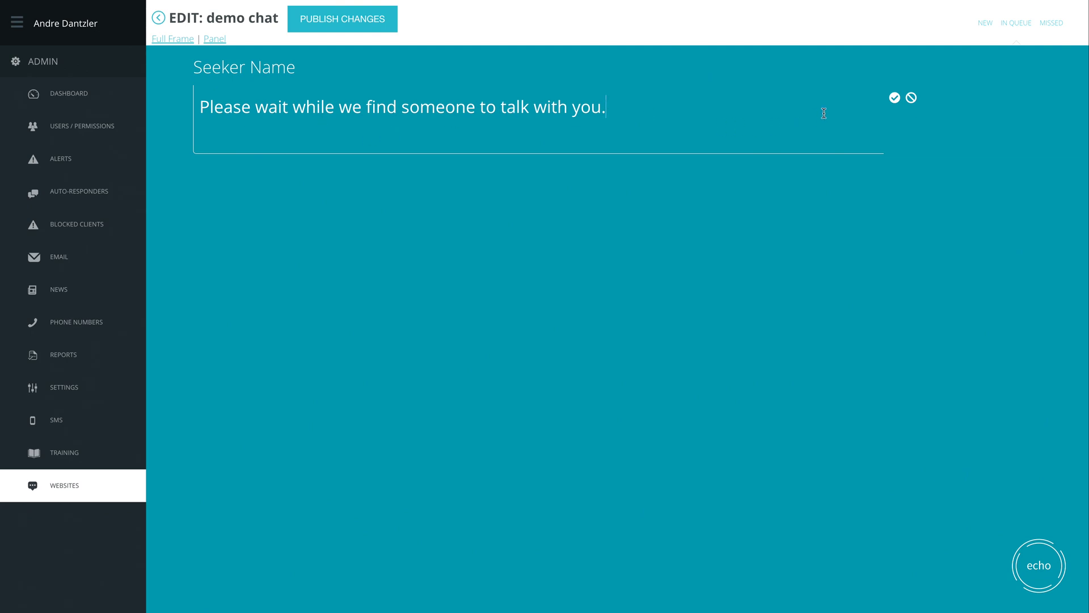
click(895, 99)
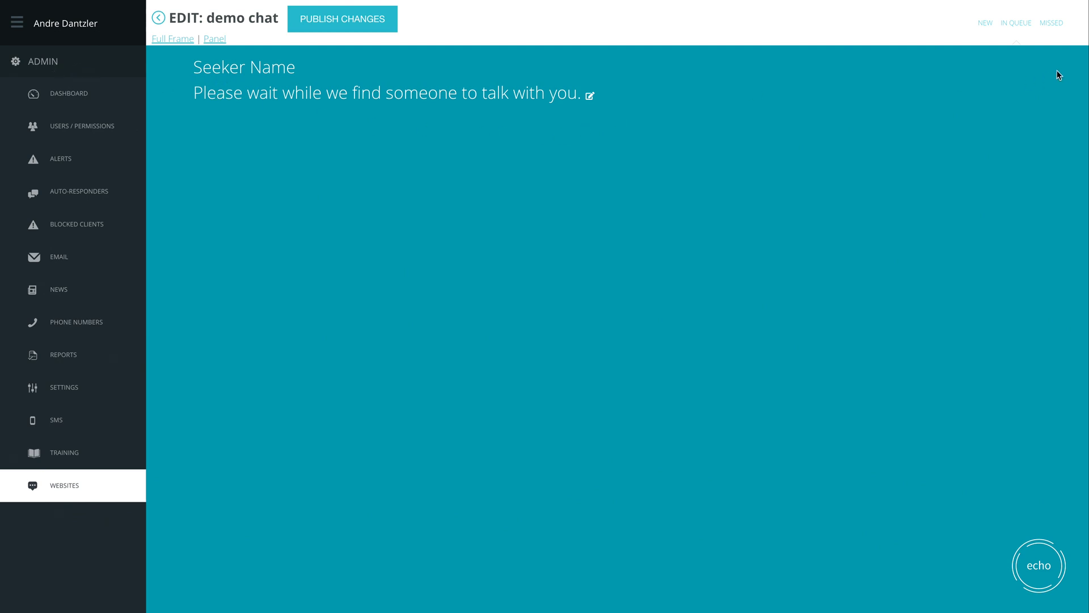
Set the Missed page's header to "Sorry we missed you" and accept the edit.
click(1060, 24)
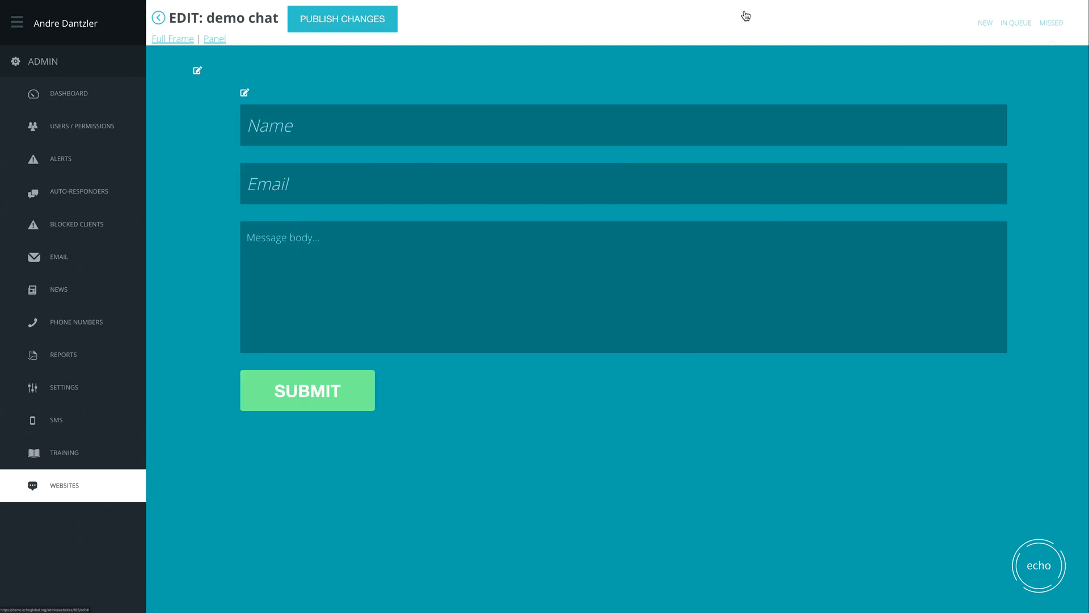
click(197, 72)
text(Sorry we missed you)
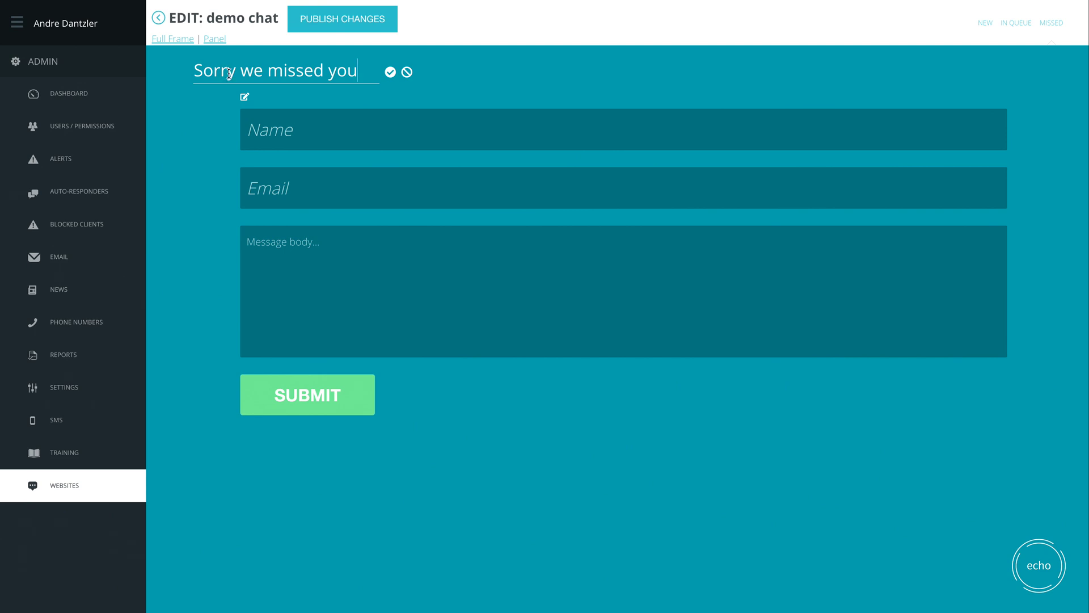
click(391, 72)
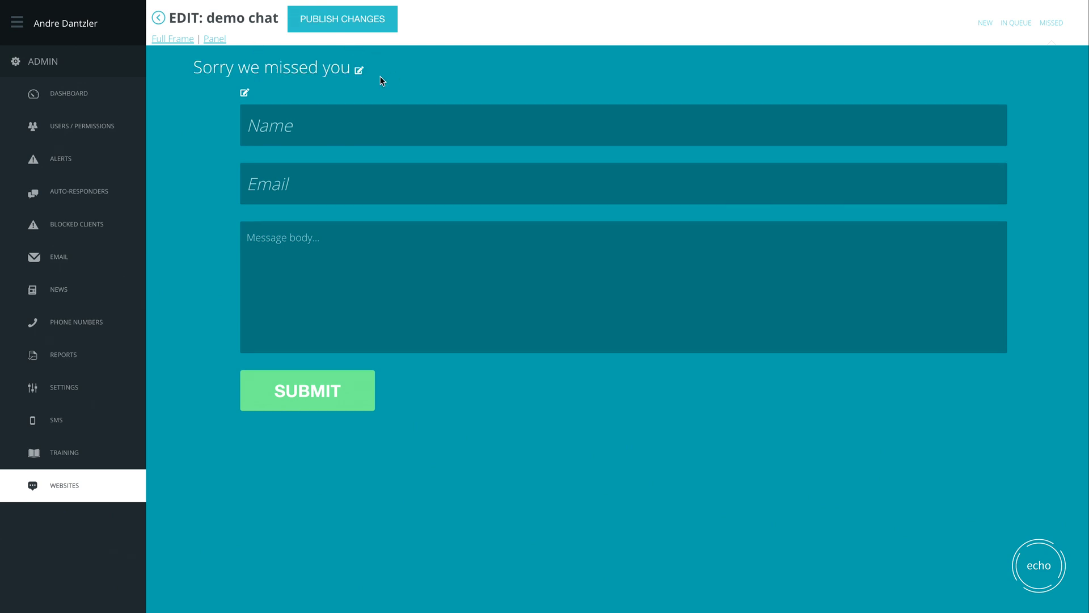
Set the instruction text above the Missed page's form to "Give your name and email" and accept the edit.
click(244, 94)
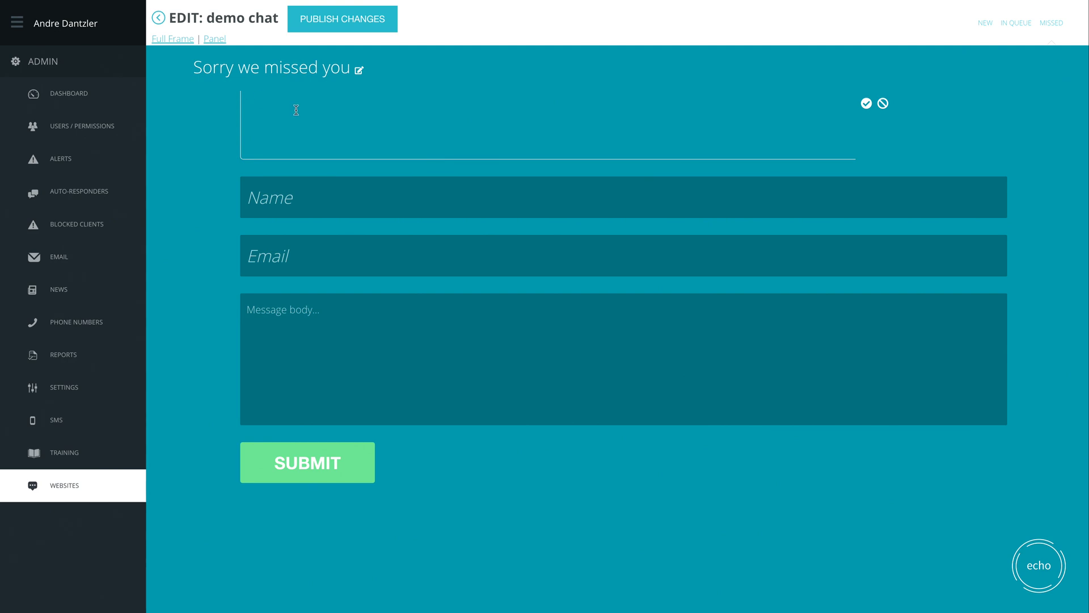
text(Give your name and email)
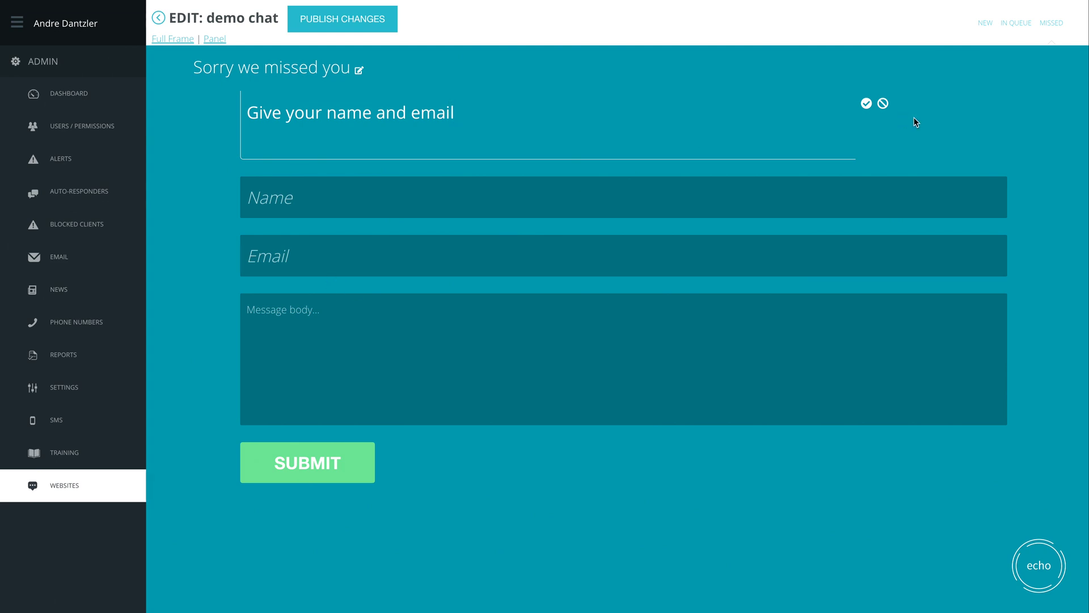
click(867, 104)
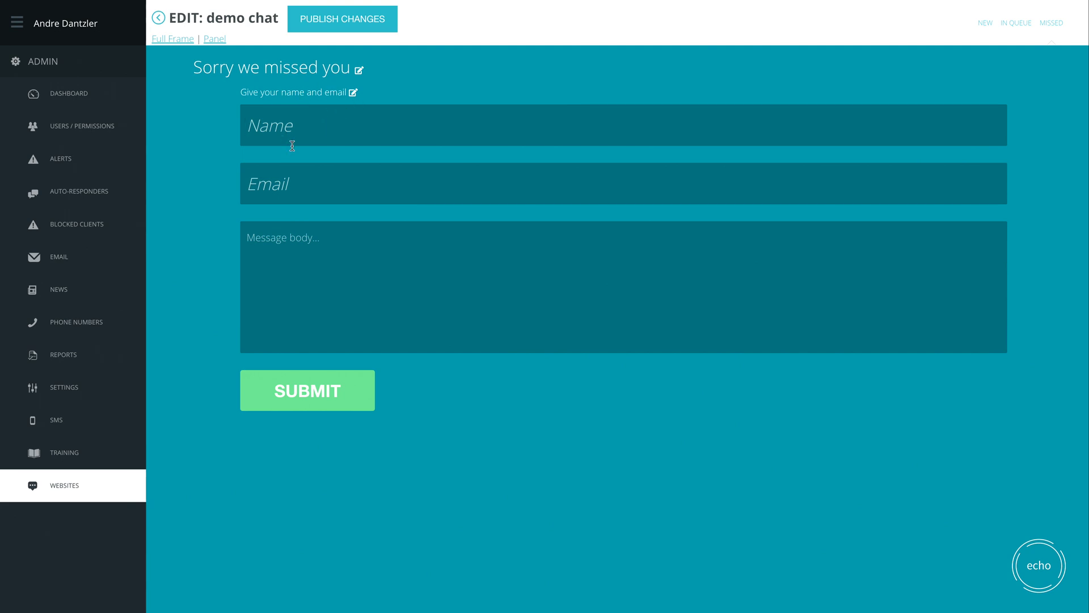
Publish the changes made to the demo chat website.
click(278, 189)
mouse_move(319, 4)
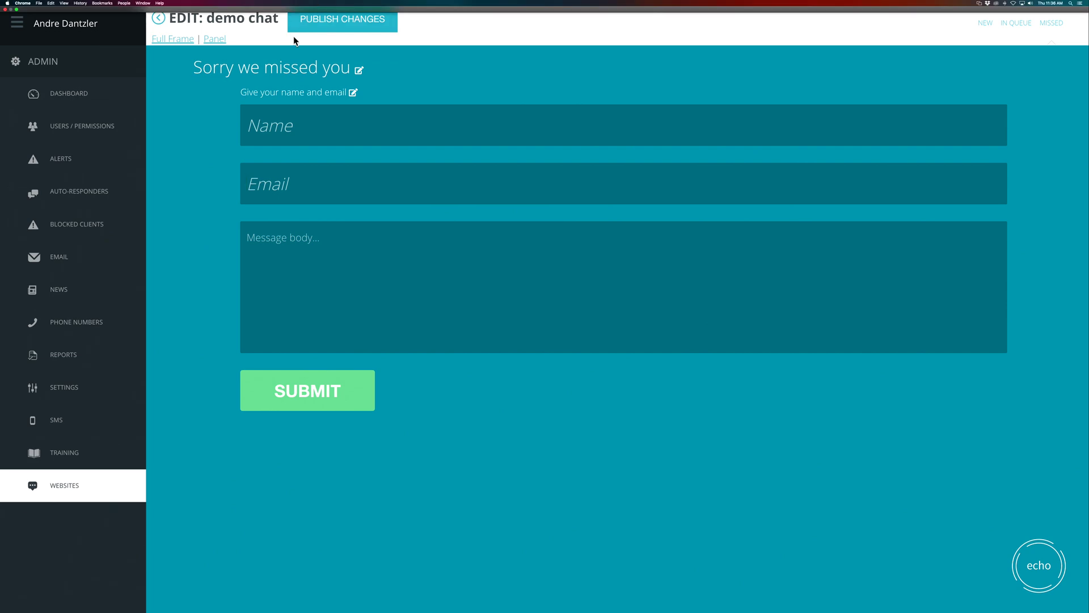
click(327, 30)
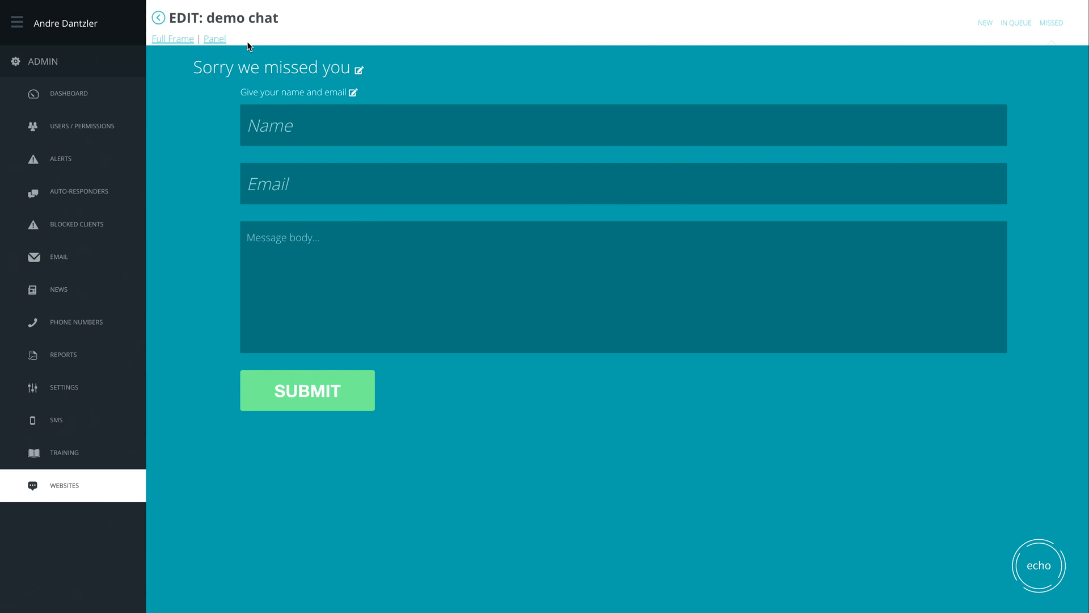
Preview the New, In Queue and Missed pages in the Panel layout, closing the privacy policy dialog, and return to the Full Frame layout.
click(219, 40)
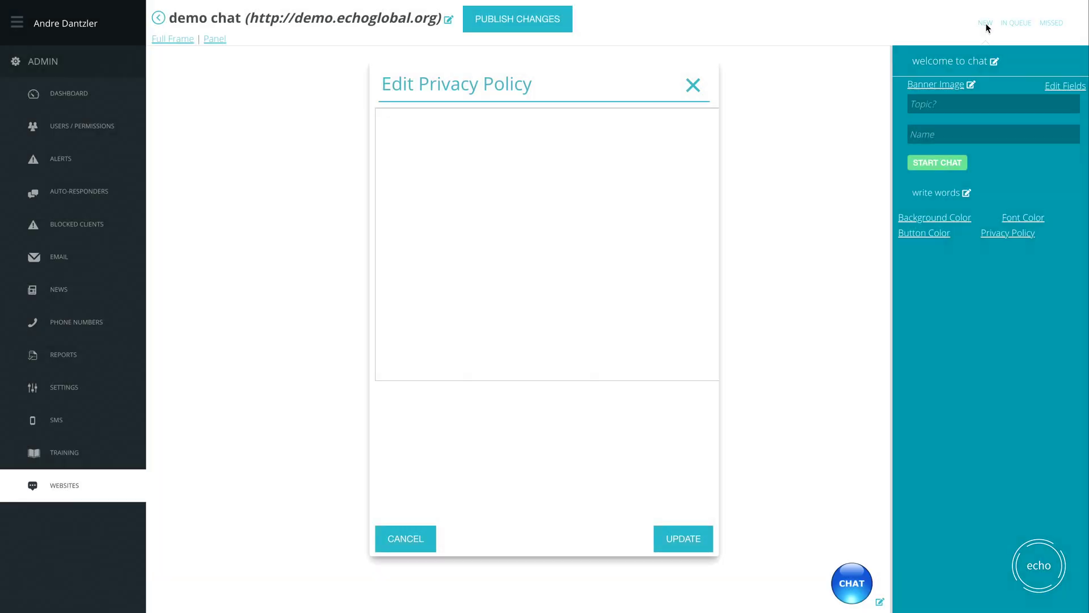
key(Escape)
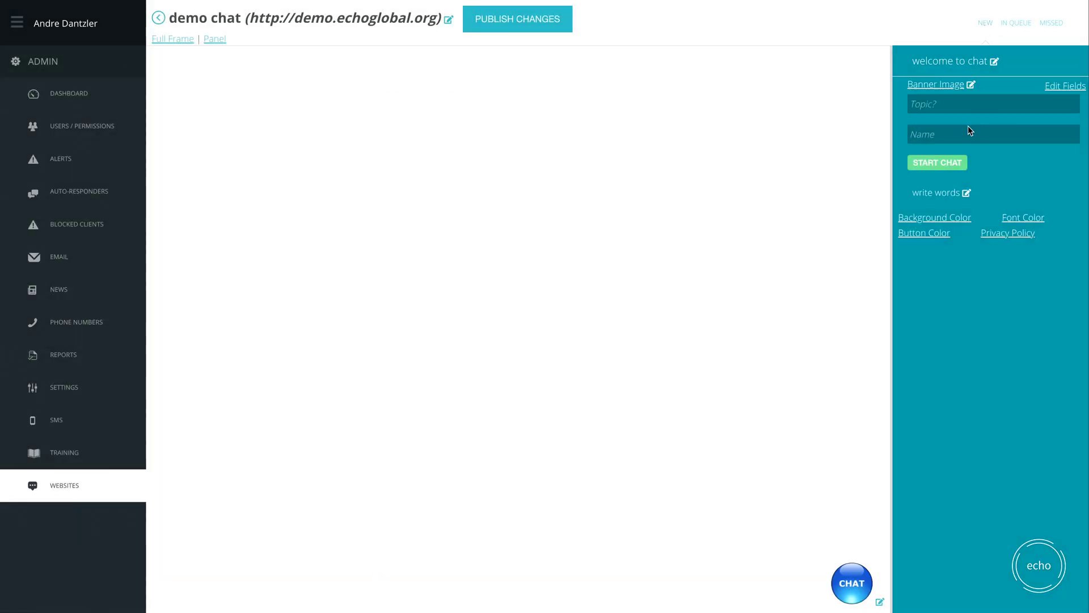
click(1014, 26)
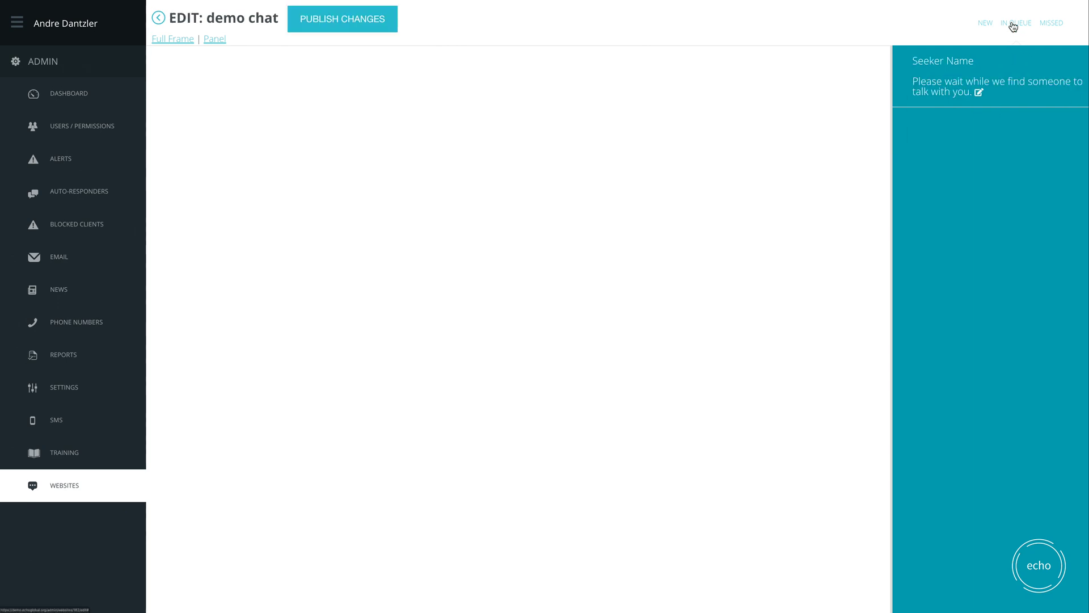
click(1052, 24)
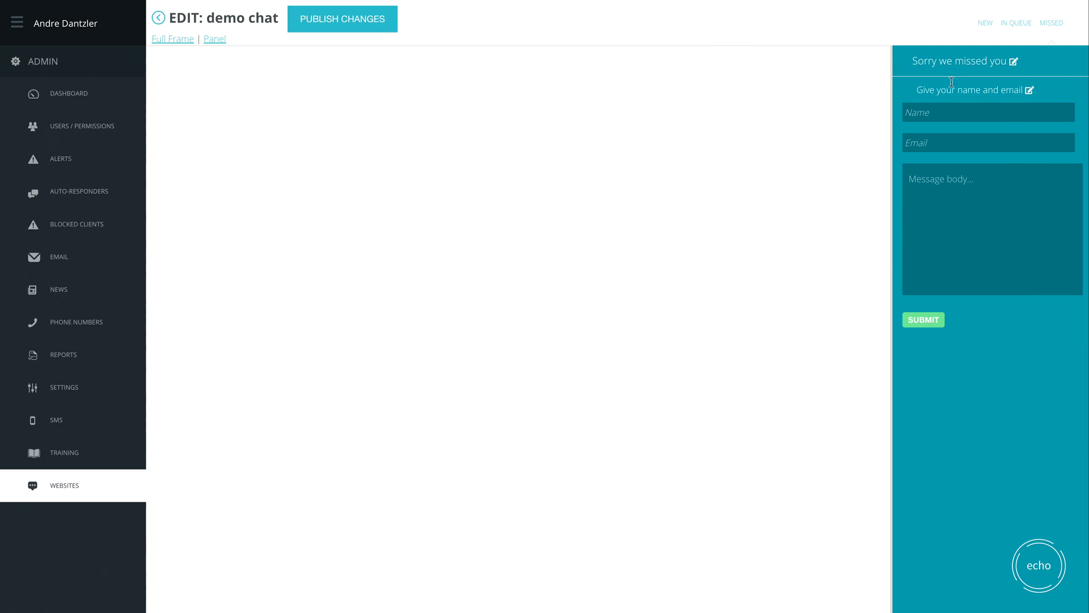
click(173, 40)
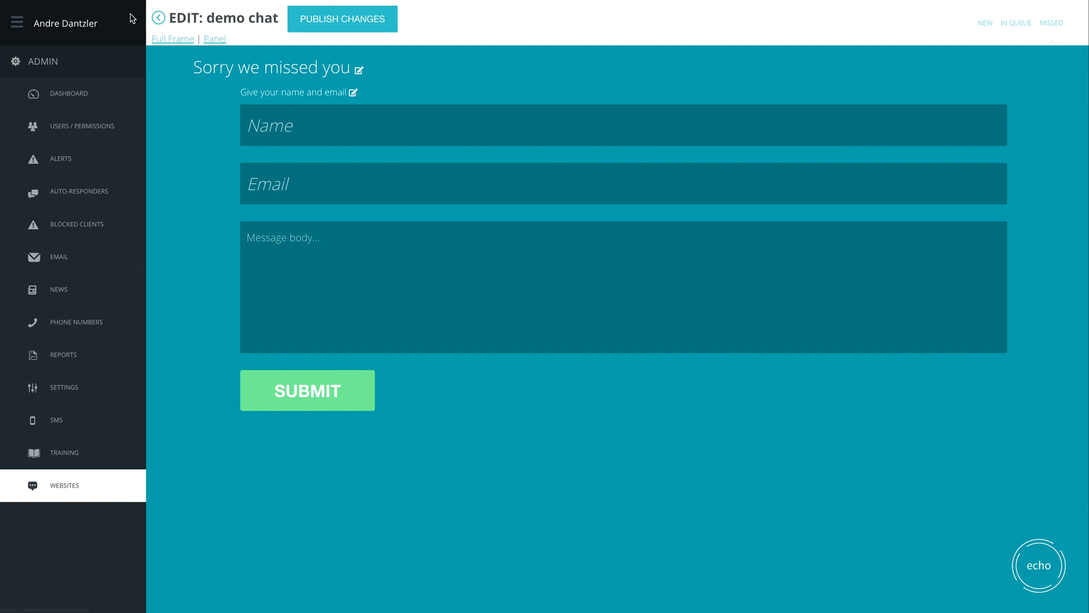
Return to the websites list and view the linked chat pages of Echo Demo and Test Chat.
click(158, 19)
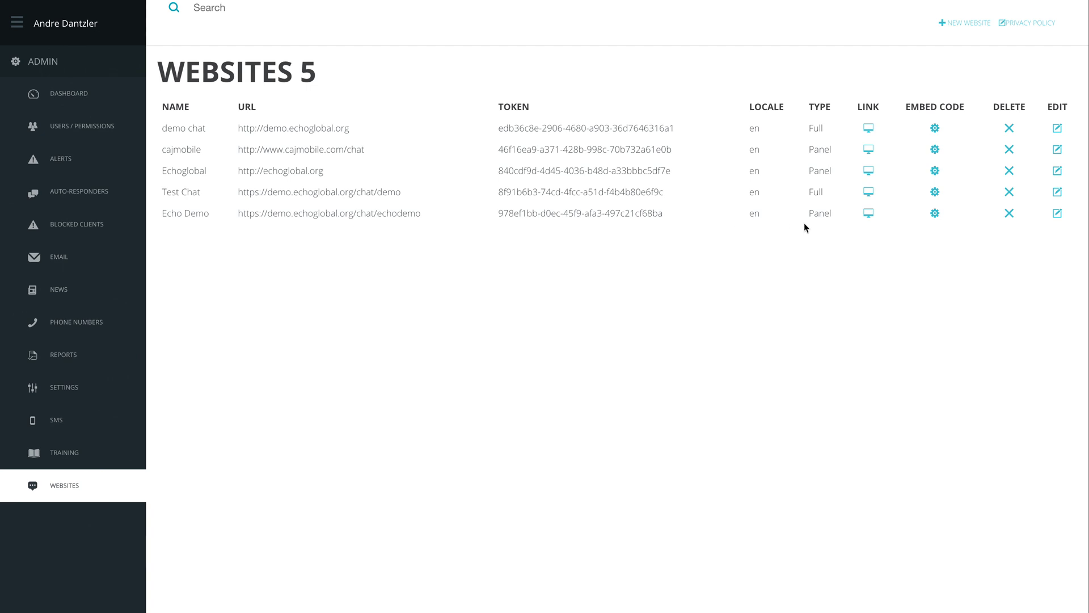
click(867, 214)
click(867, 215)
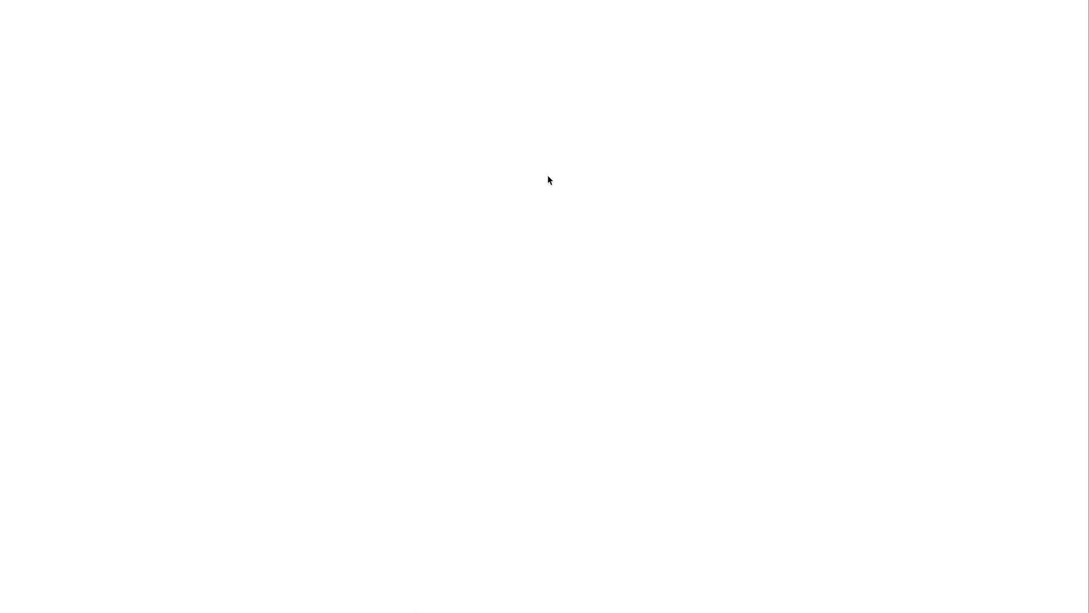
click(868, 191)
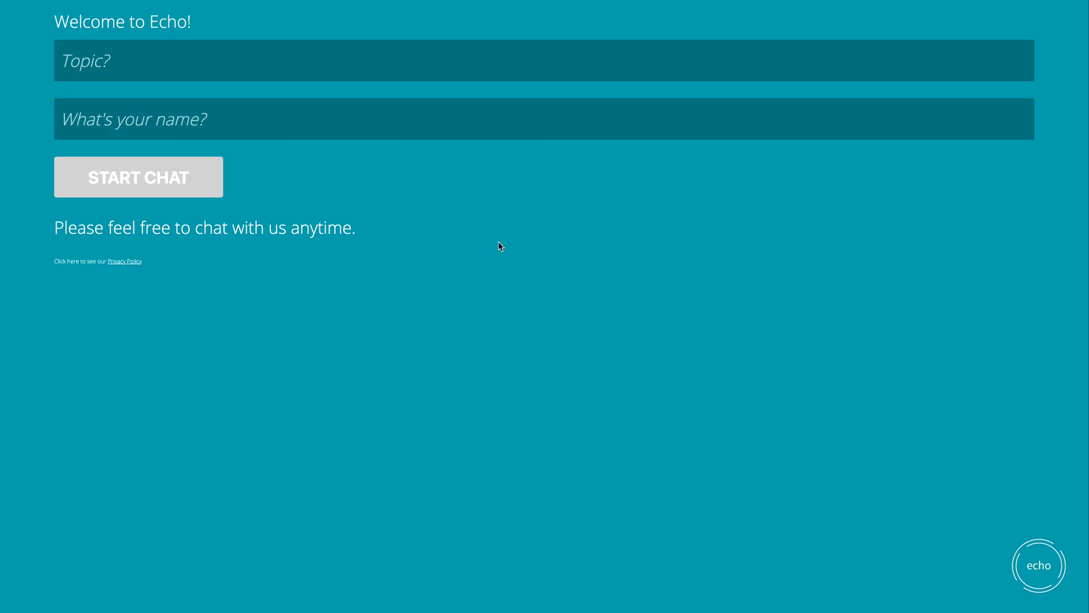
click(86, 70)
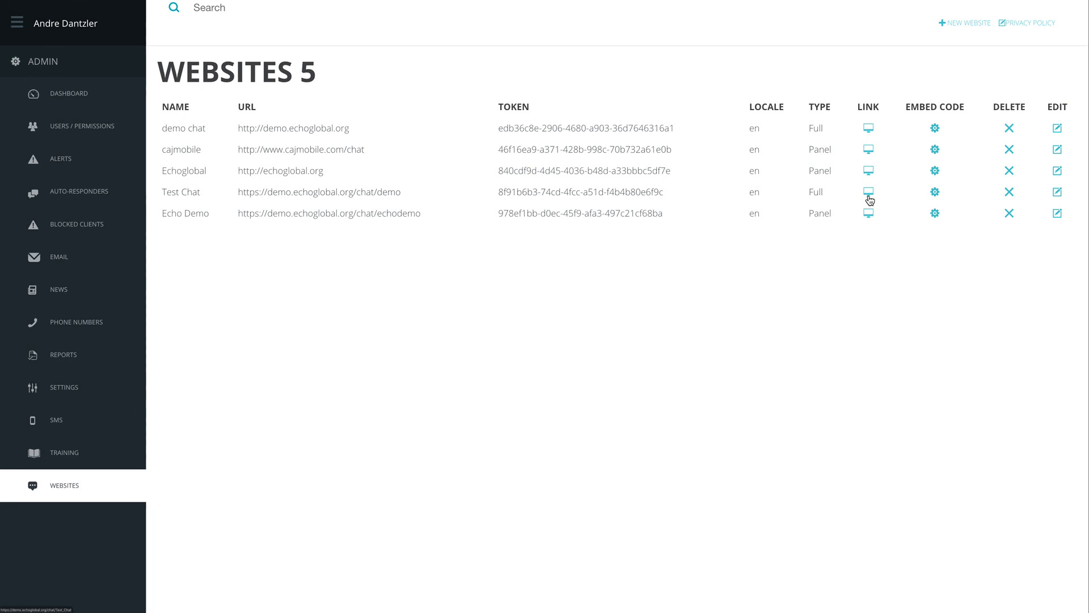
View the embed code snippet for Test Chat, select all of its code, and close the snippet.
click(936, 193)
triple_click(530, 334)
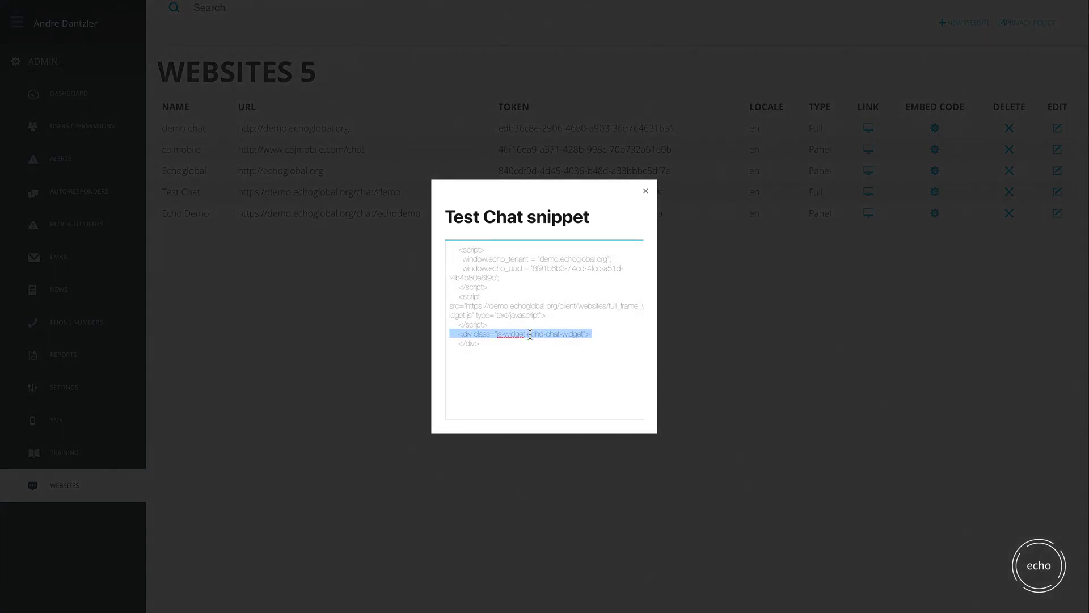
key(ctrl+a)
click(793, 331)
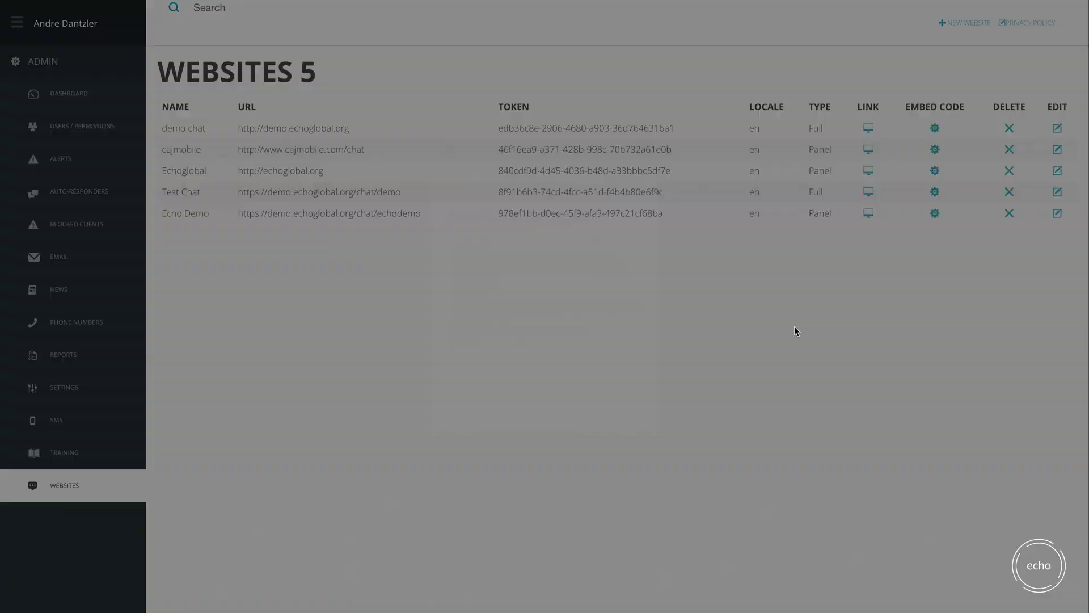